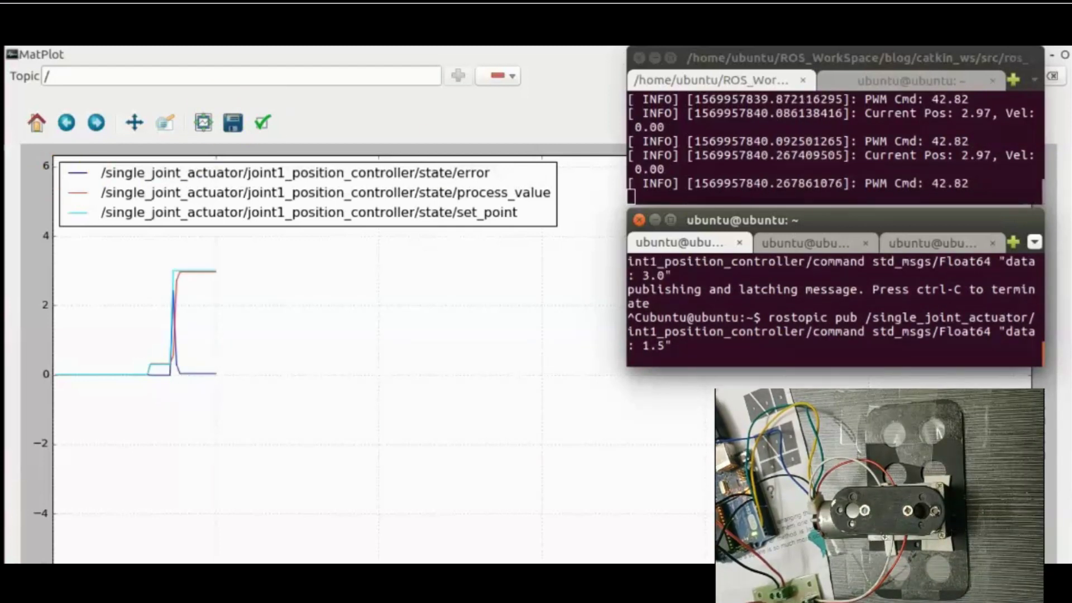
Publish a 1.5 position command to the joint1 position controller, stop that publisher, and publish a command of 0.
key("Return")
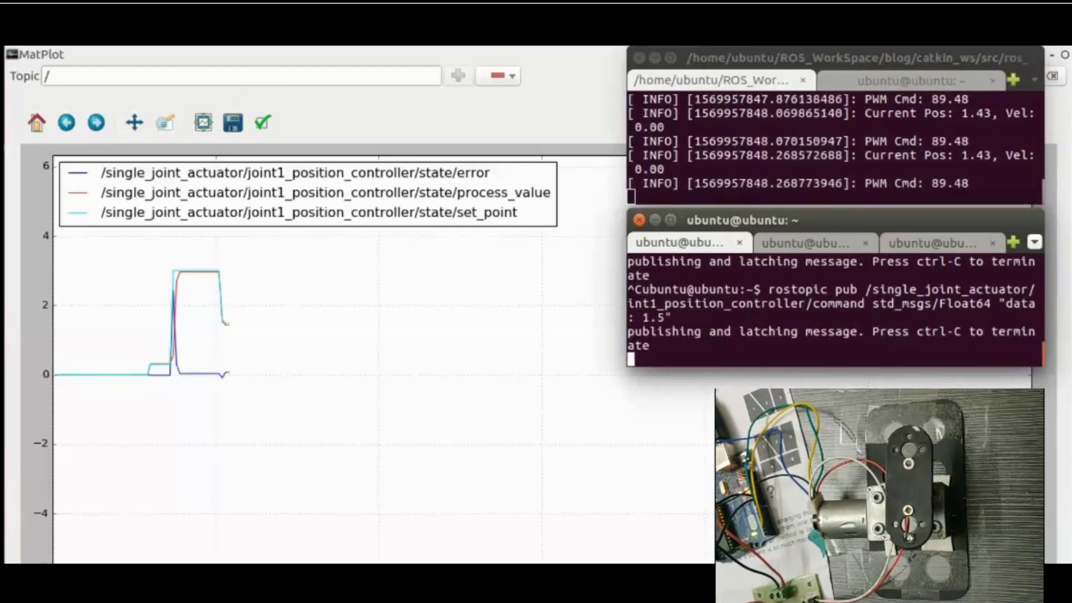
key("ctrl+c")
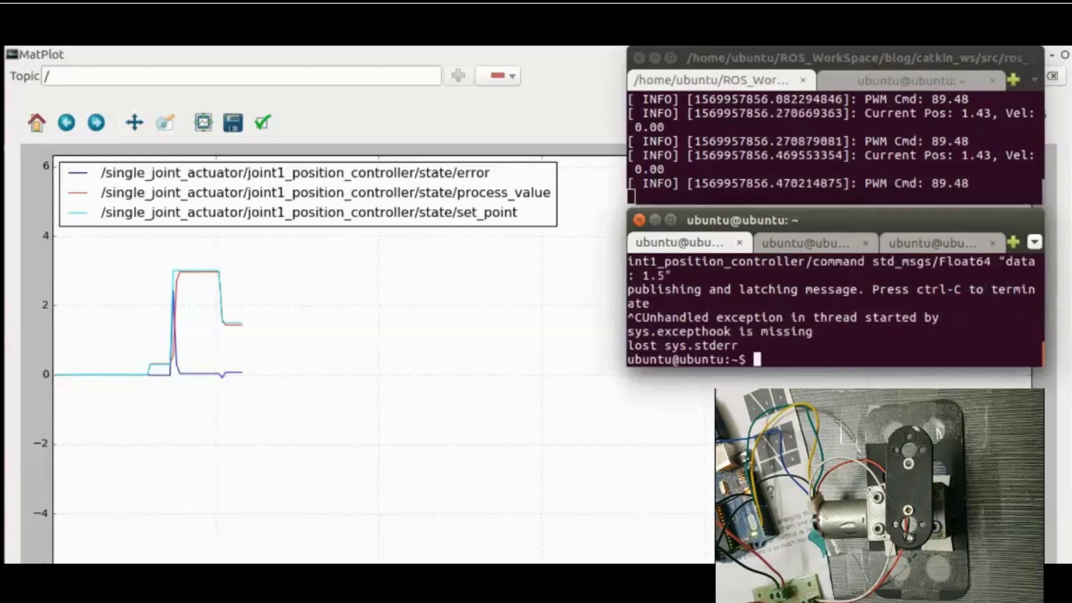
key("Up")
type("0")
key("Return")
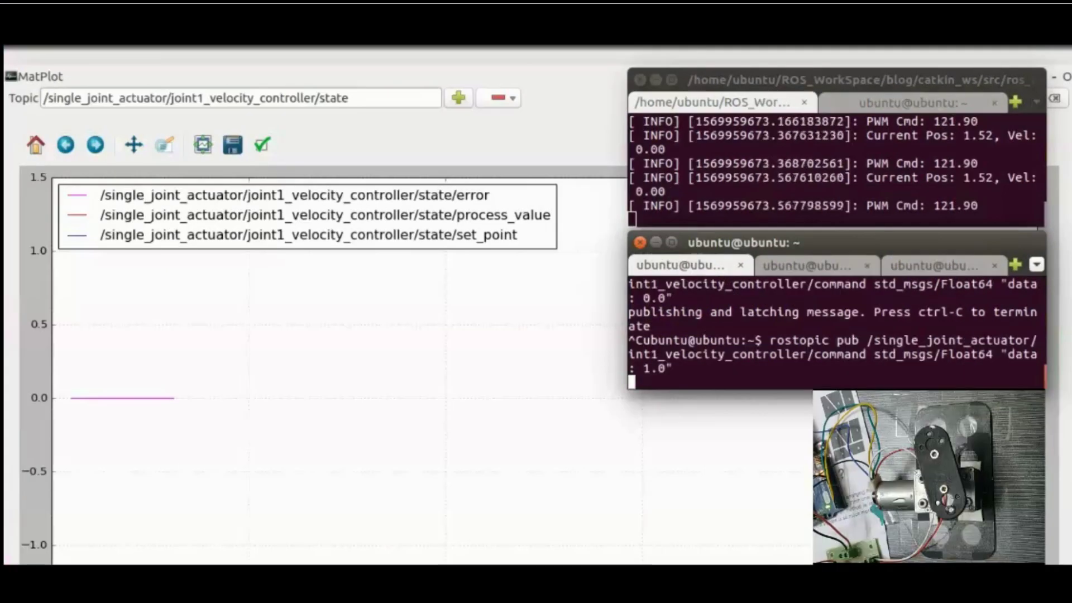
key("Return")
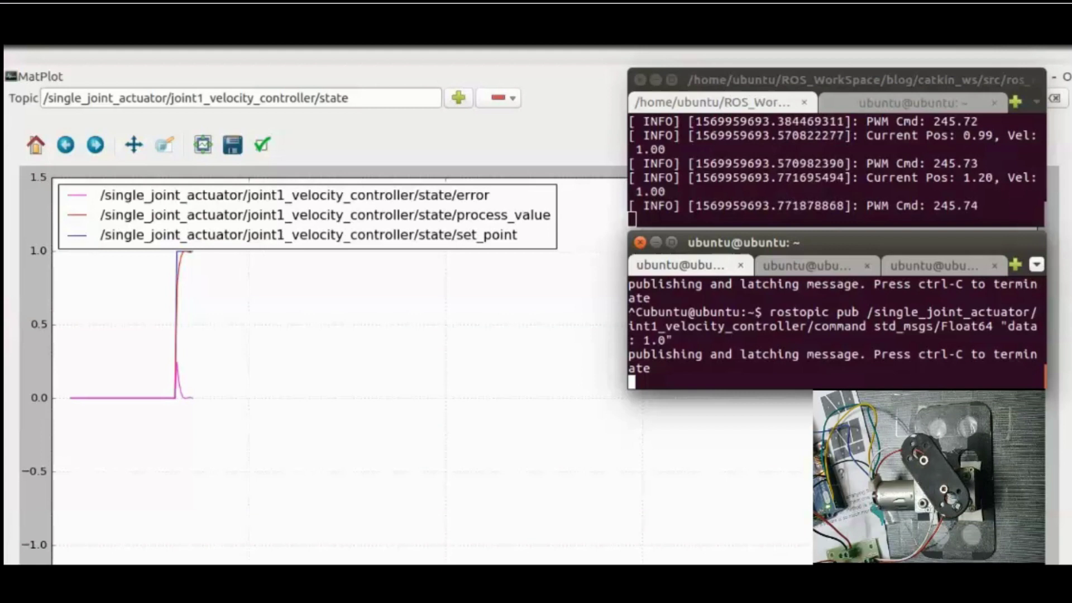
Stop the running velocity publisher and send another Float64 command to the joint1 velocity controller.
key("ctrl+c")
key("Up")
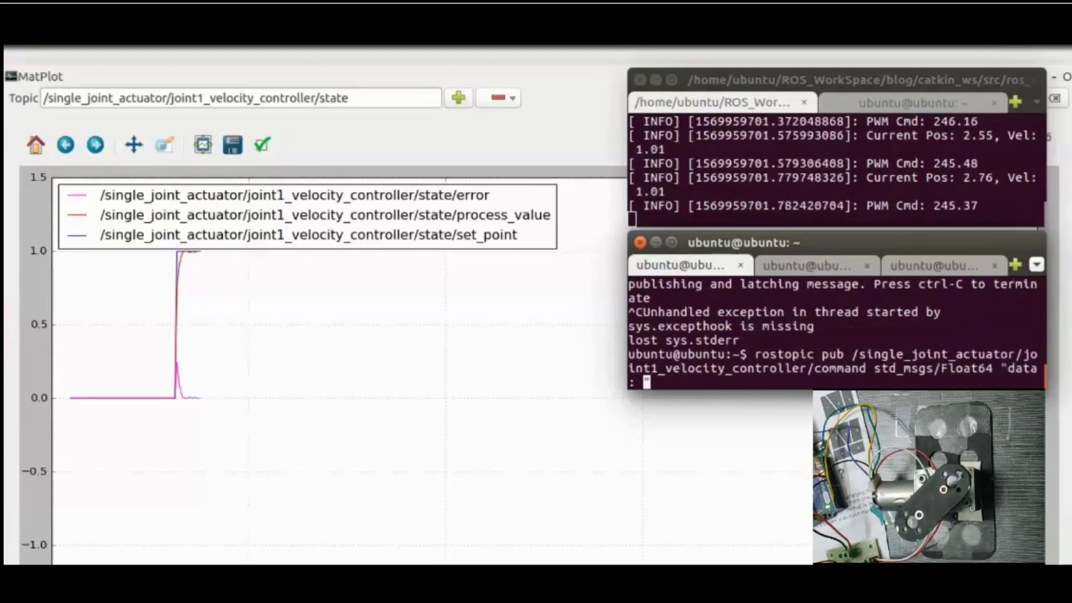
key("Return")
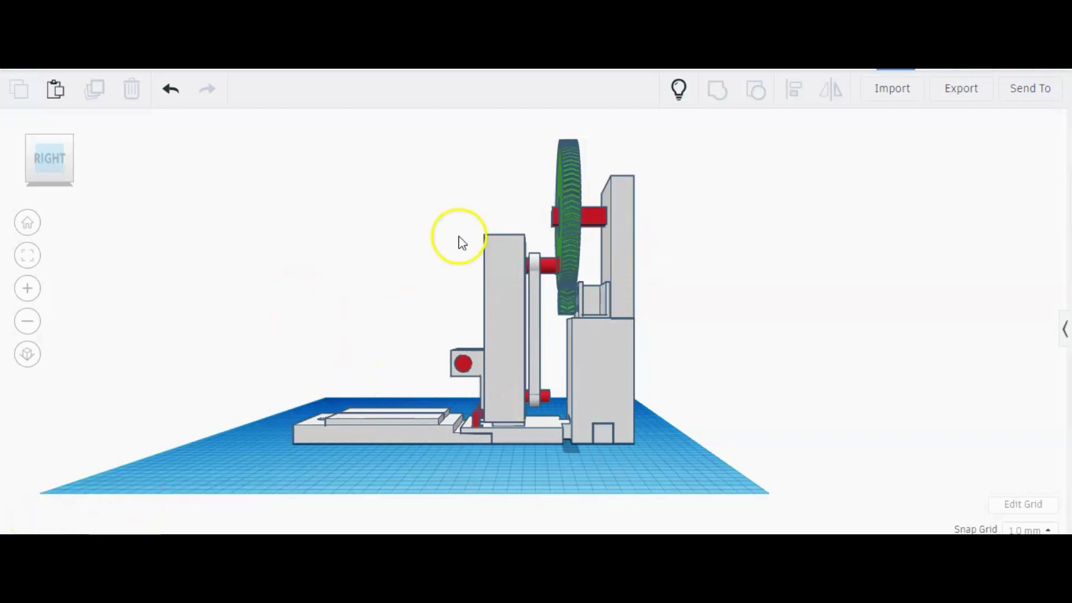
Switch to Tinkercad and examine the assembly from the top, front and right, highlighting its base pieces, rear block and upright.
left_click(49, 128)
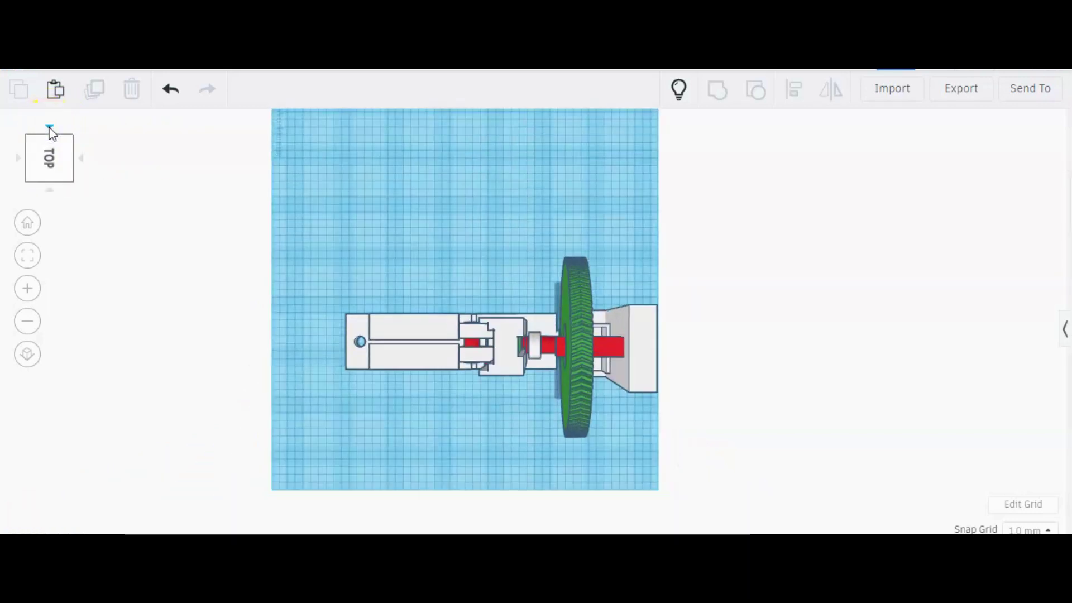
left_click(19, 162)
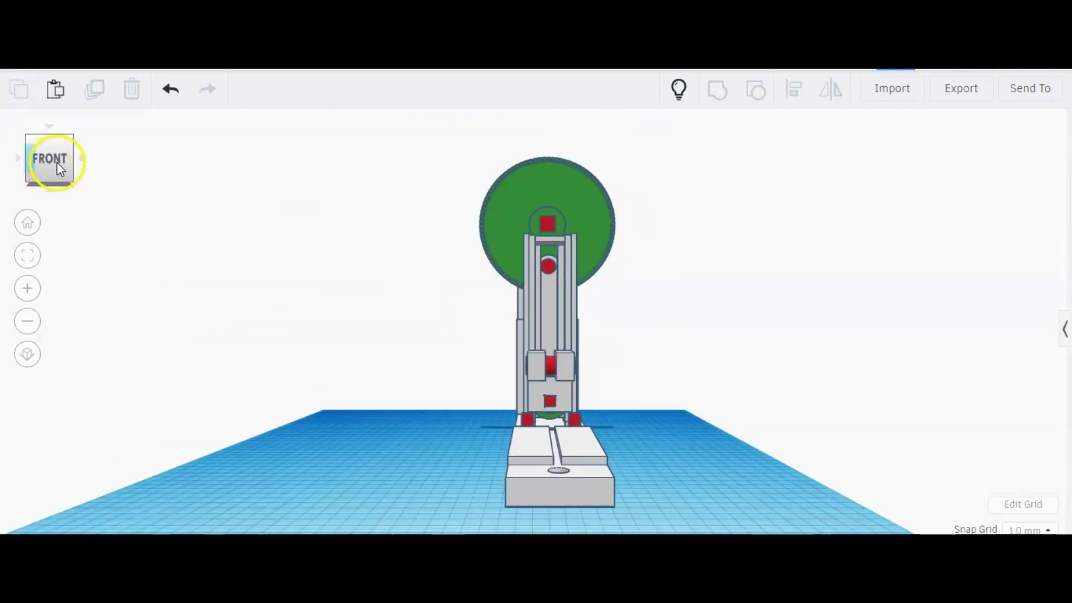
left_click(81, 160)
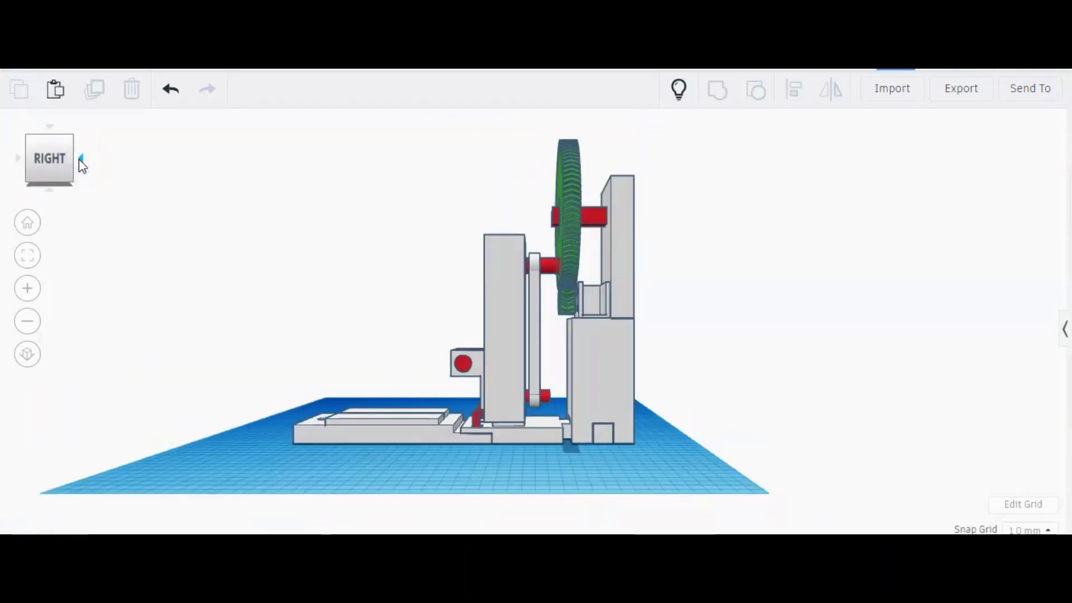
left_click(398, 431)
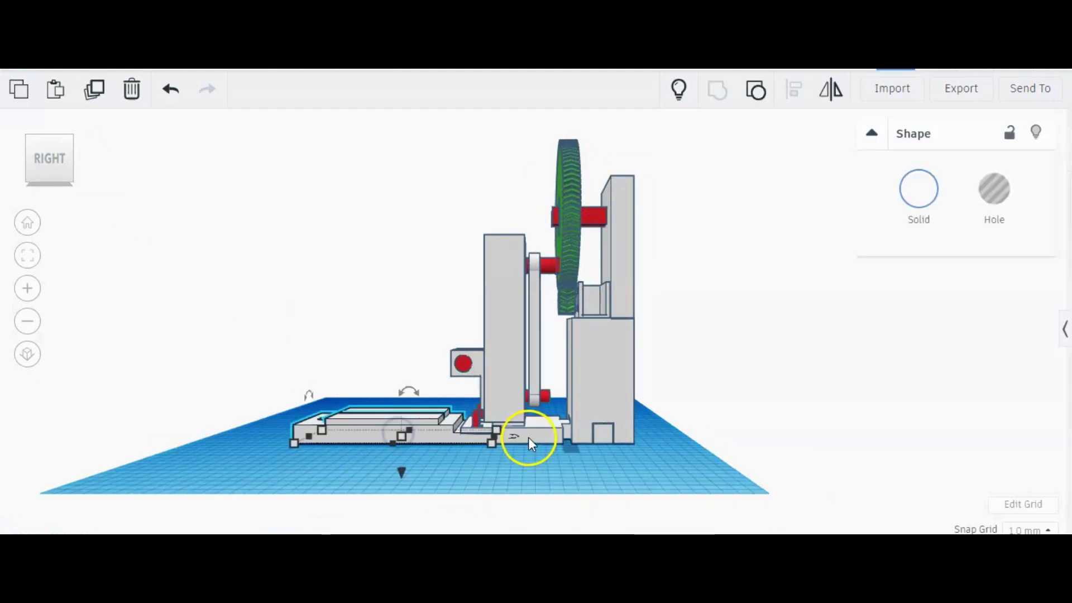
left_click(529, 437)
left_click(592, 394)
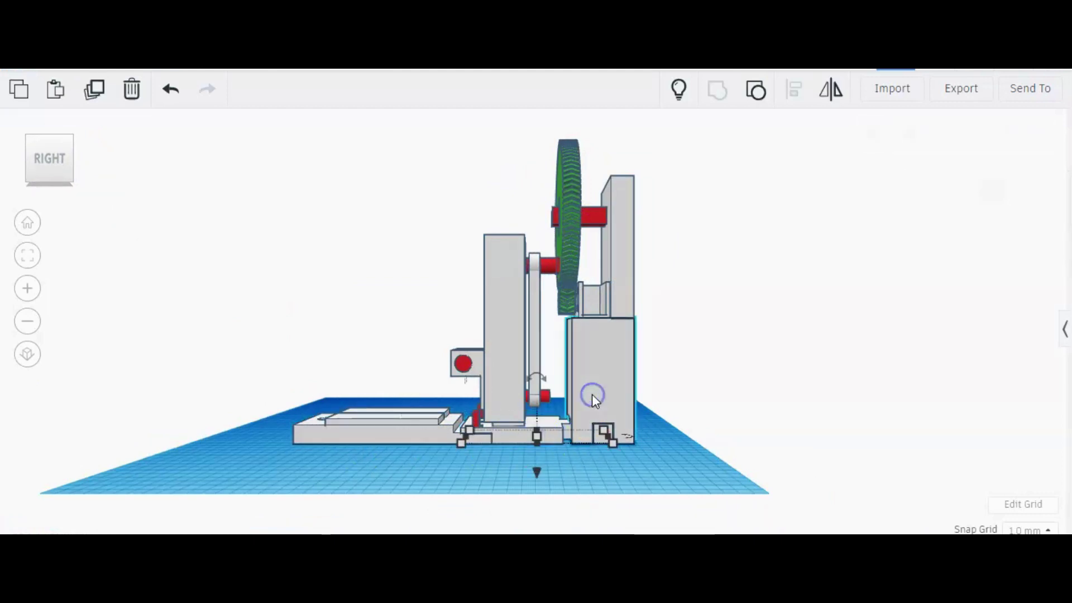
left_click(612, 283)
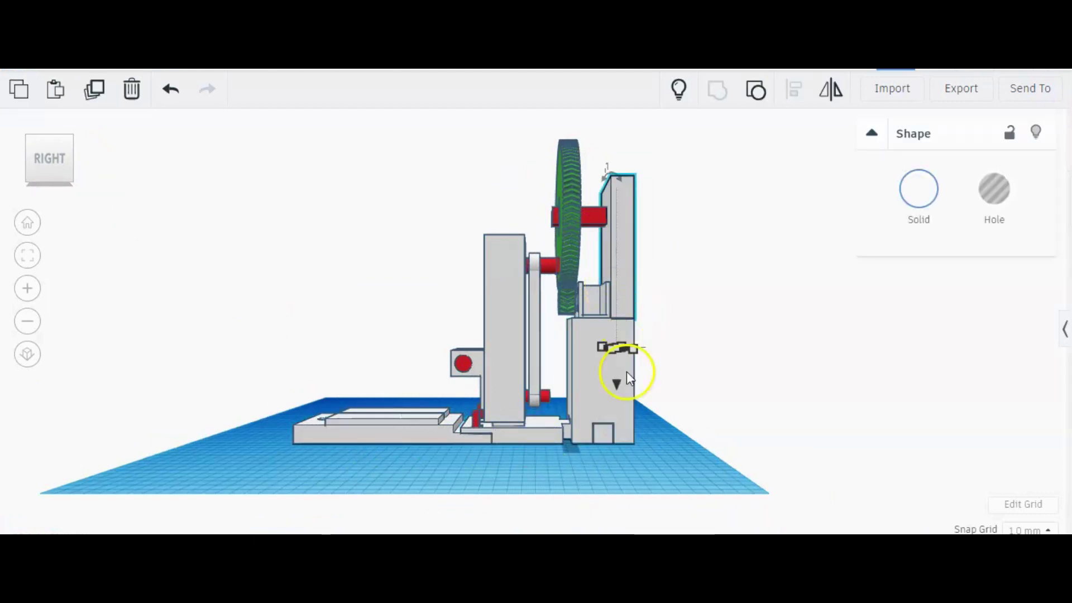
left_click(682, 424)
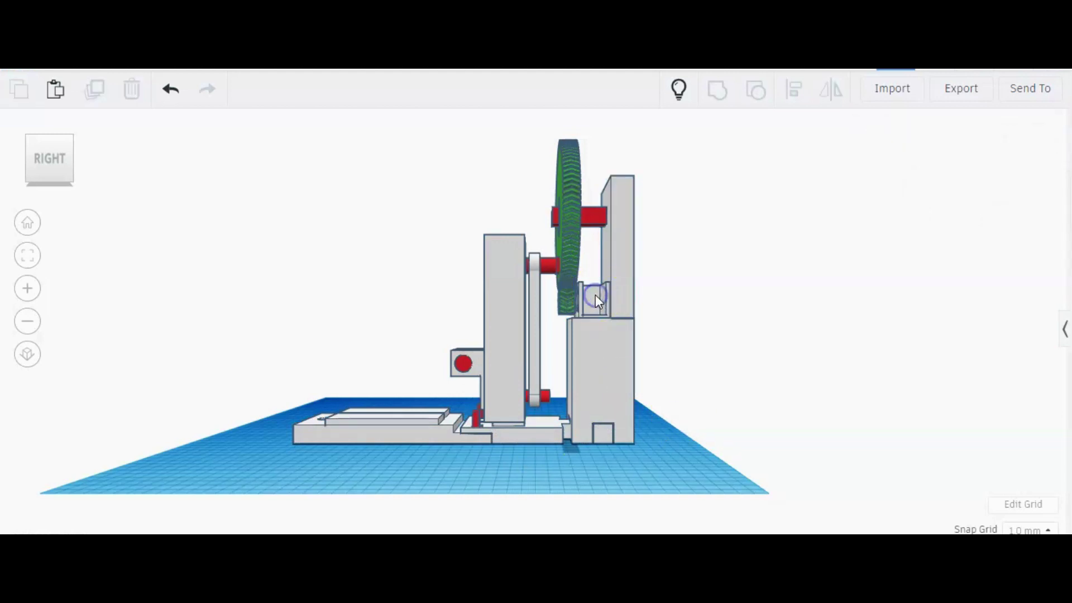
Highlight the bracket on the rear block, the red shafts and the red pins one by one to identify them.
left_click(595, 294)
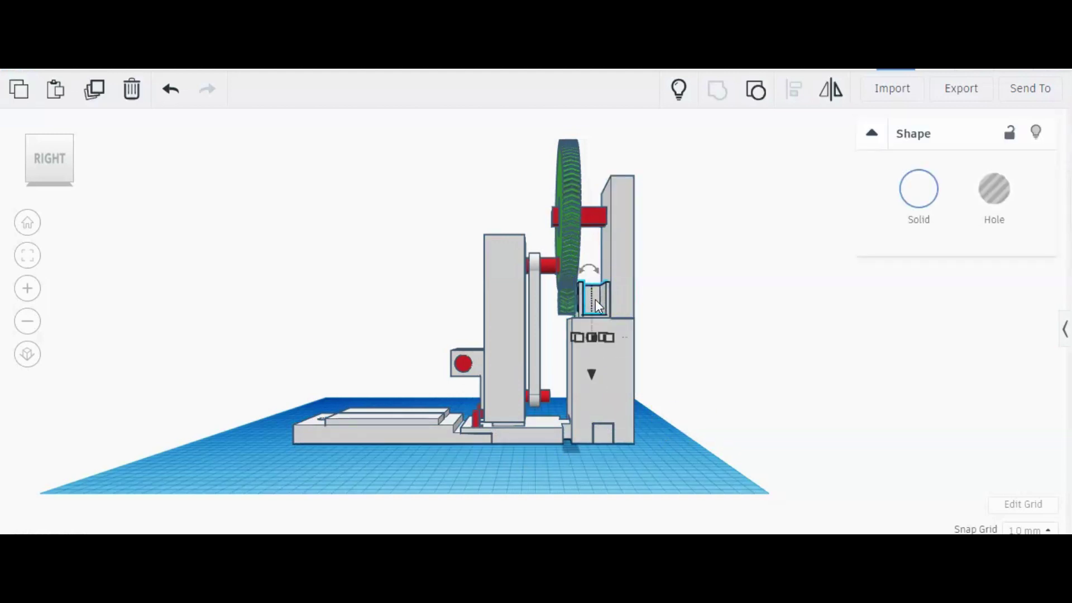
left_click(589, 224)
left_click(550, 265)
left_click(543, 393)
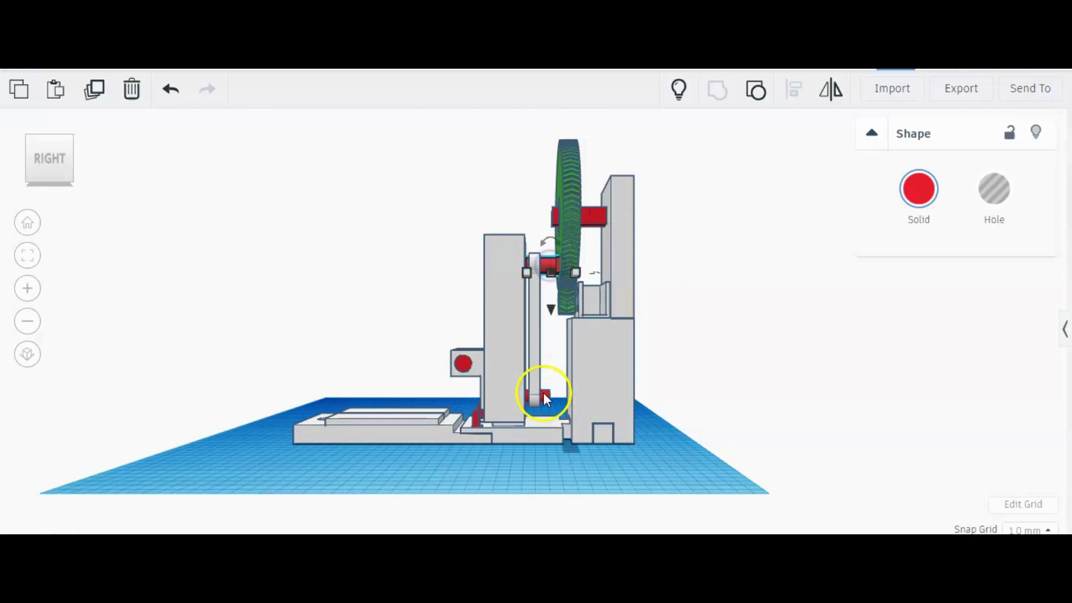
left_click(466, 372)
left_click(475, 422)
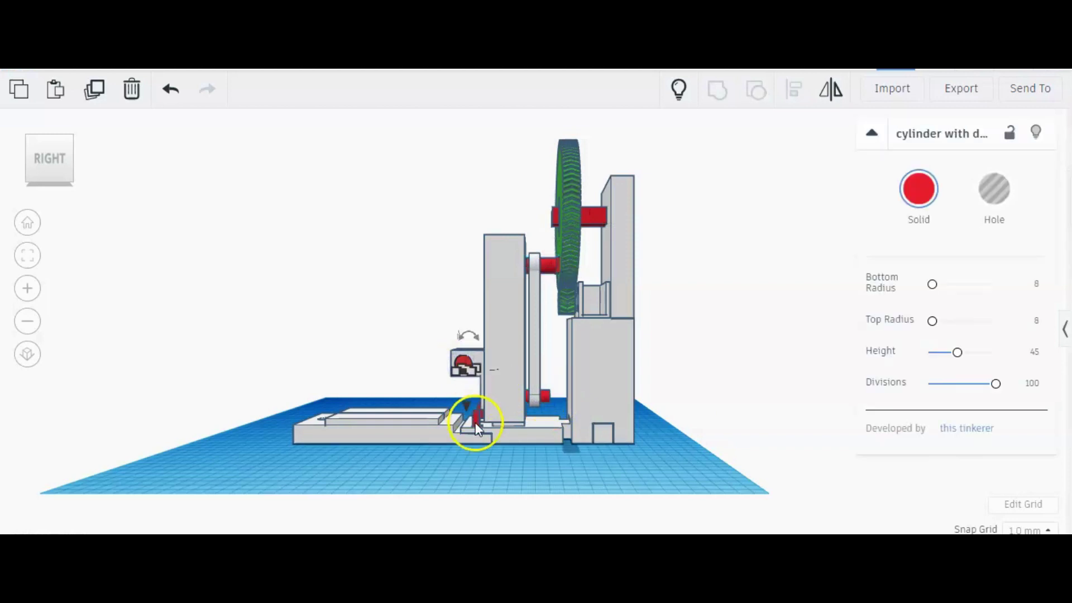
left_click(527, 450)
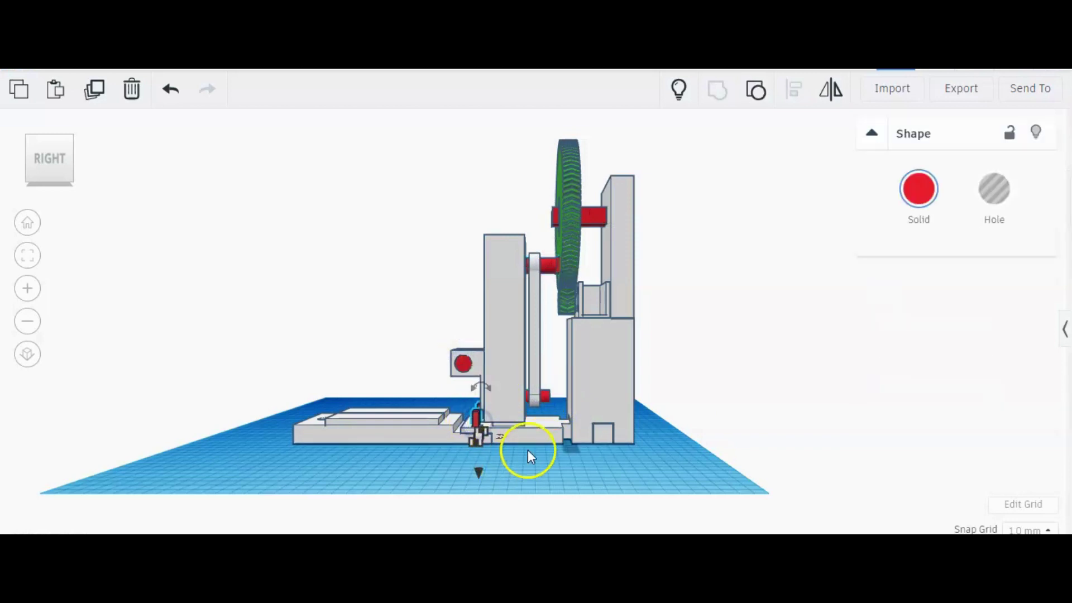
left_click(582, 470)
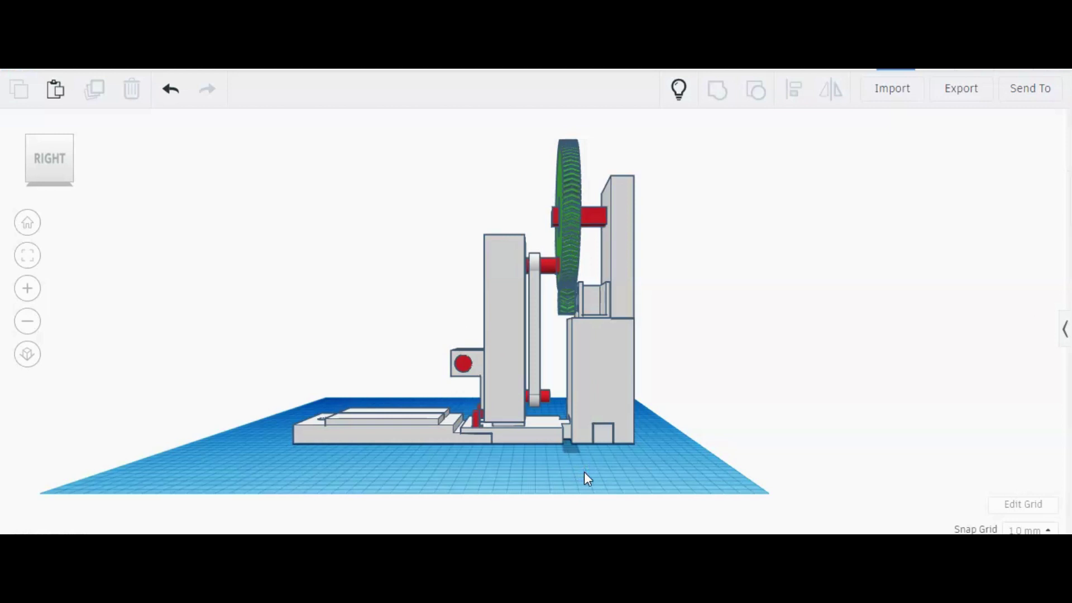
Examine the drive train by highlighting the bracket, the small green gear, the large green gear and the thin white link beside the tower.
right_click_drag(591, 483, 607, 315)
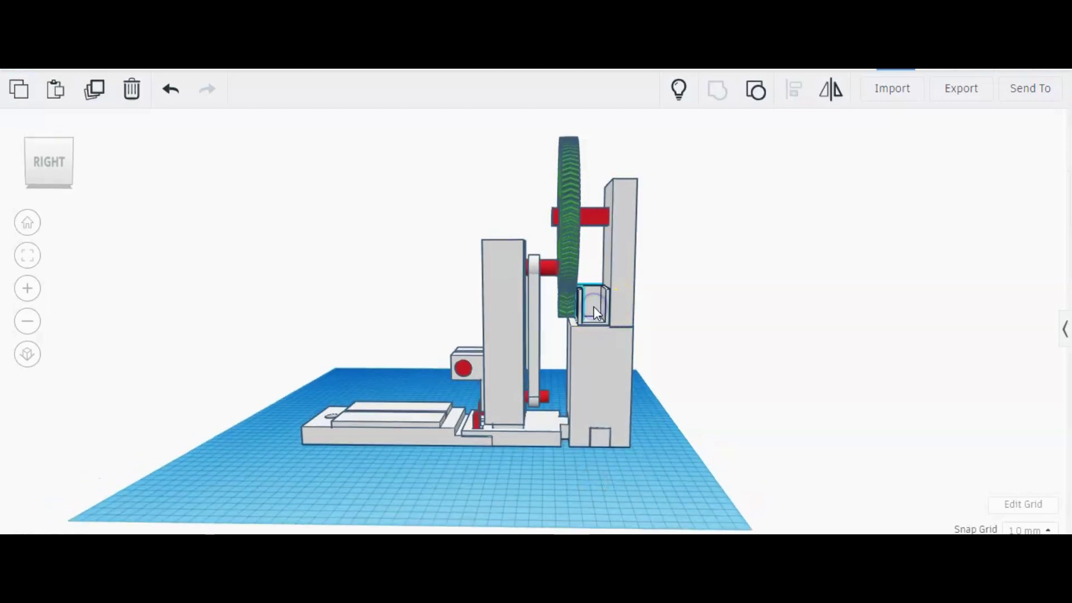
left_click(578, 308)
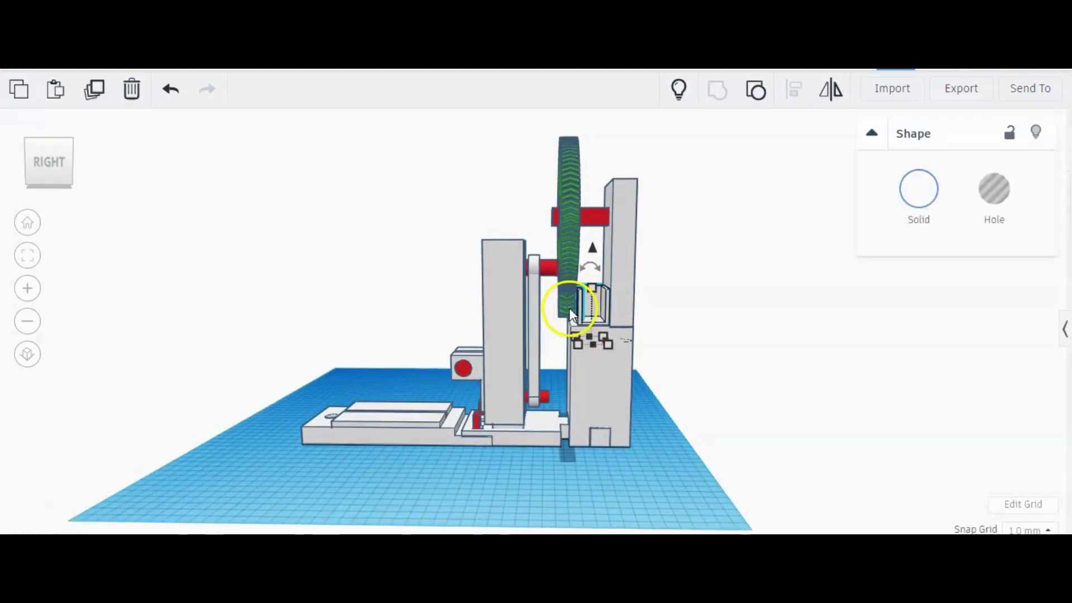
left_click(568, 307)
left_click(575, 244)
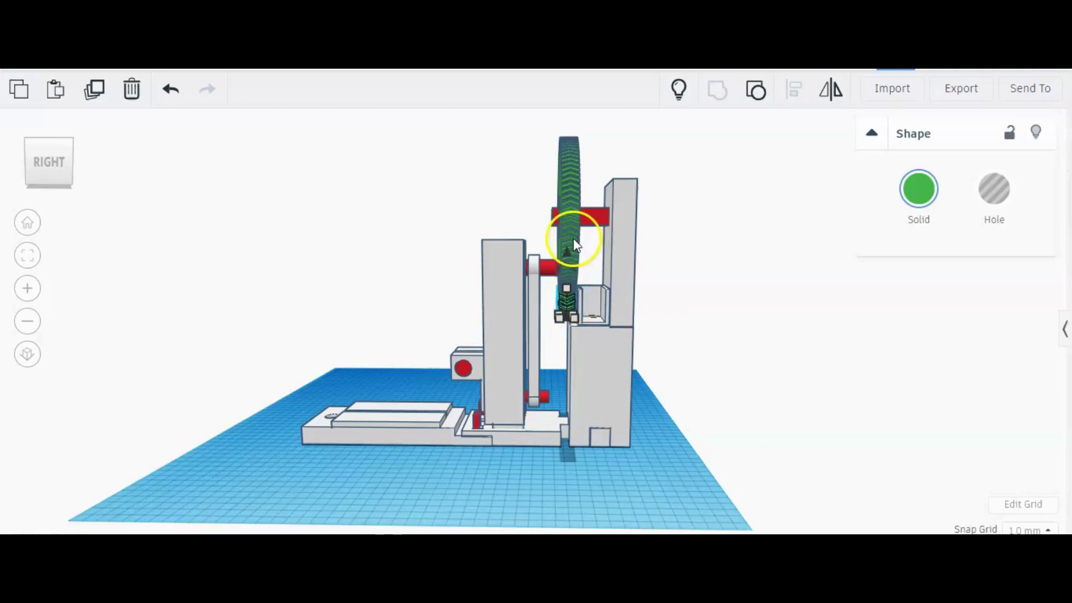
right_click_drag(679, 309, 729, 370)
left_click(585, 284)
left_click_drag(594, 393, 596, 398)
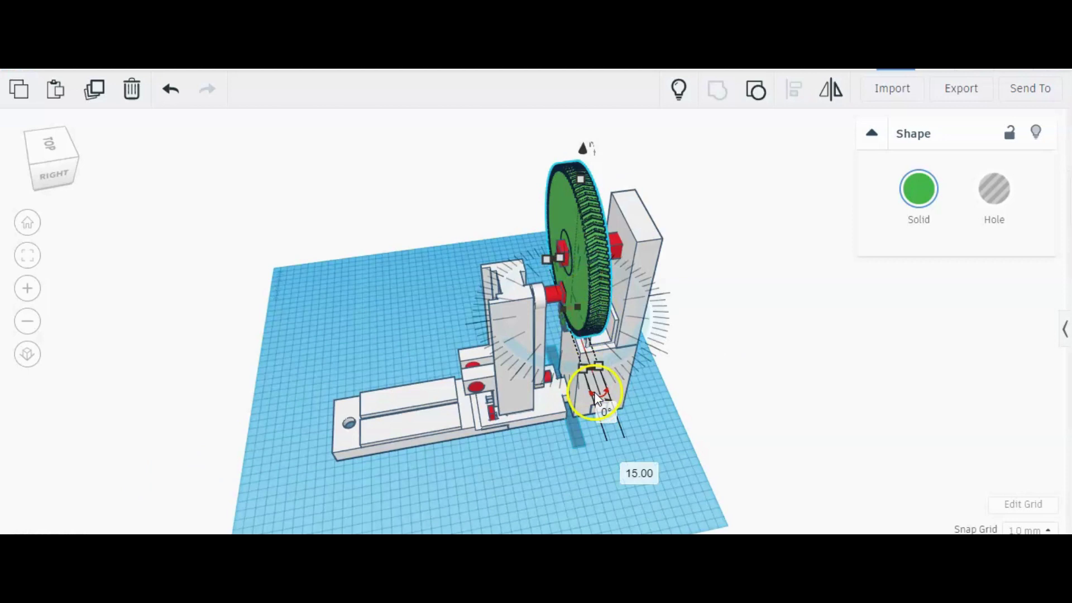
right_click_drag(563, 447, 537, 339)
left_click(536, 339)
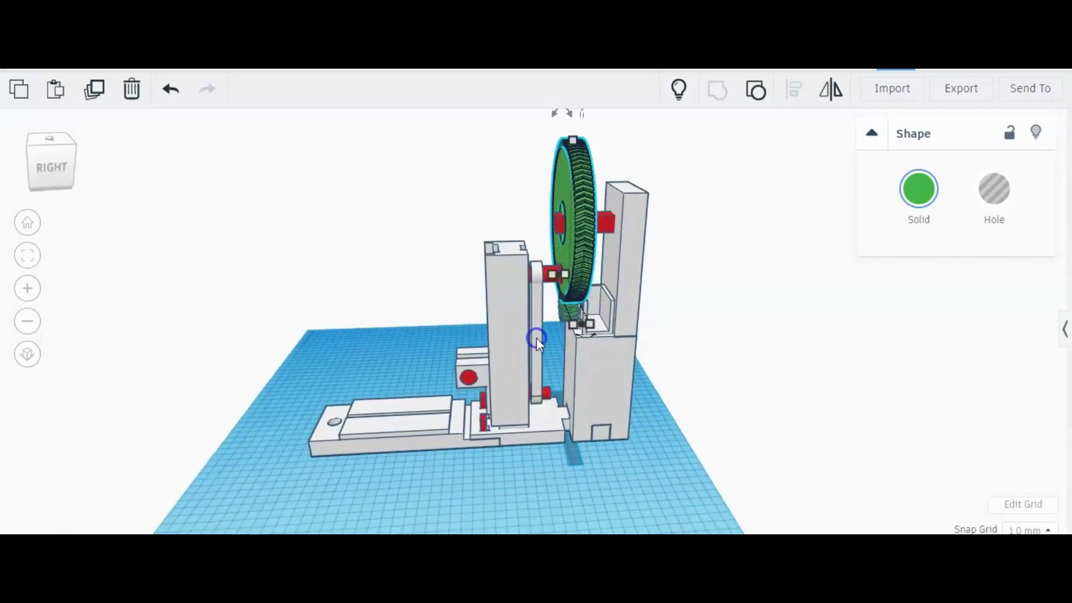
left_click(537, 306)
left_click(534, 280)
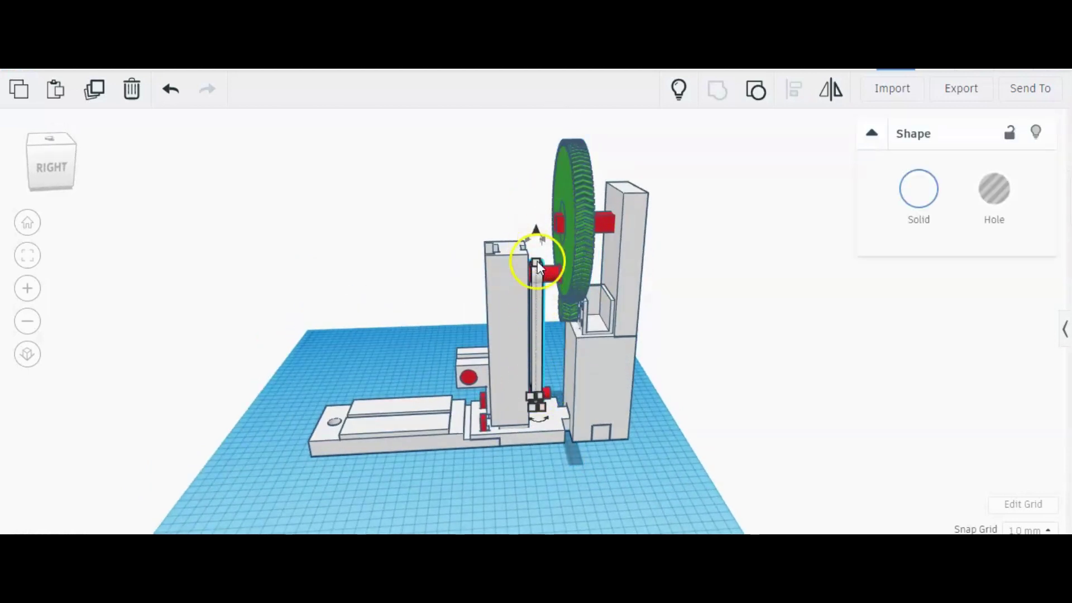
left_click(530, 497)
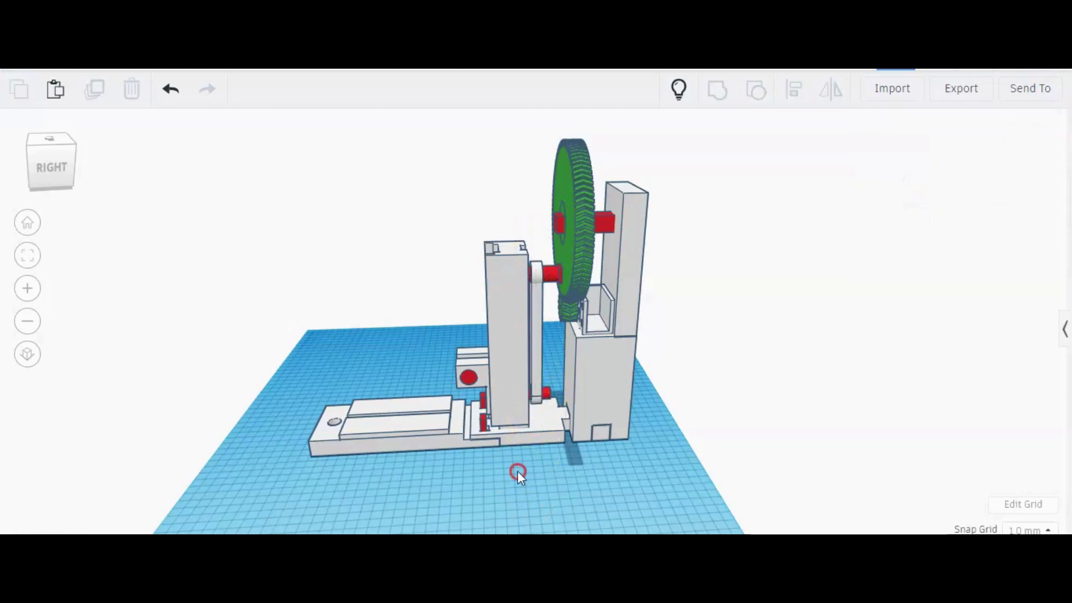
Examine the green part inside the tower and the slotted block with red cylinders in front of it from several angles.
right_click_drag(518, 471, 686, 522)
scroll(602, 404, "up", 6)
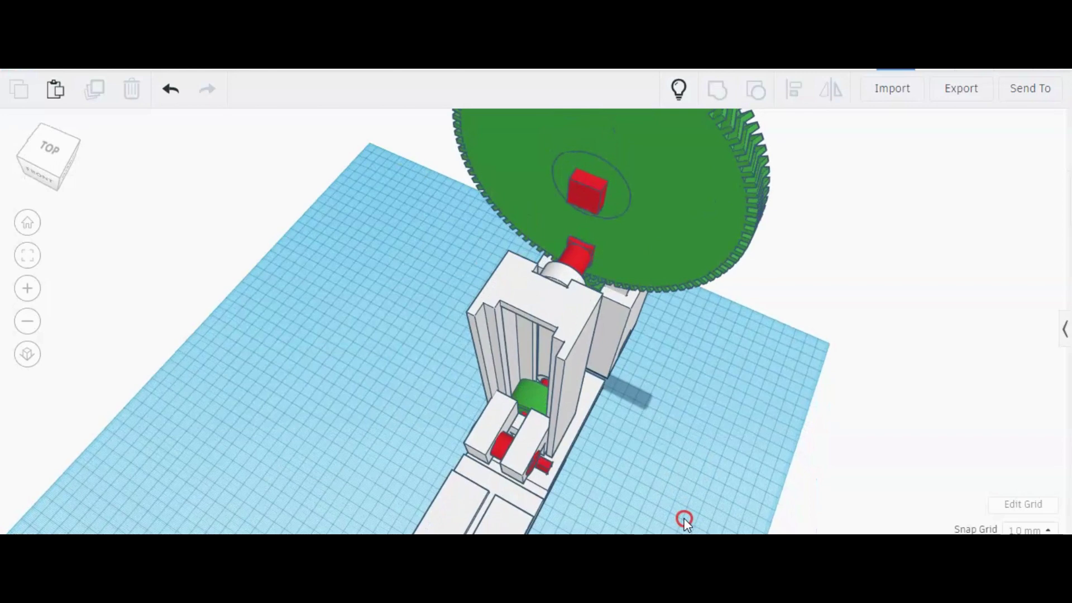
left_click(528, 400)
scroll(618, 424, "up", 5)
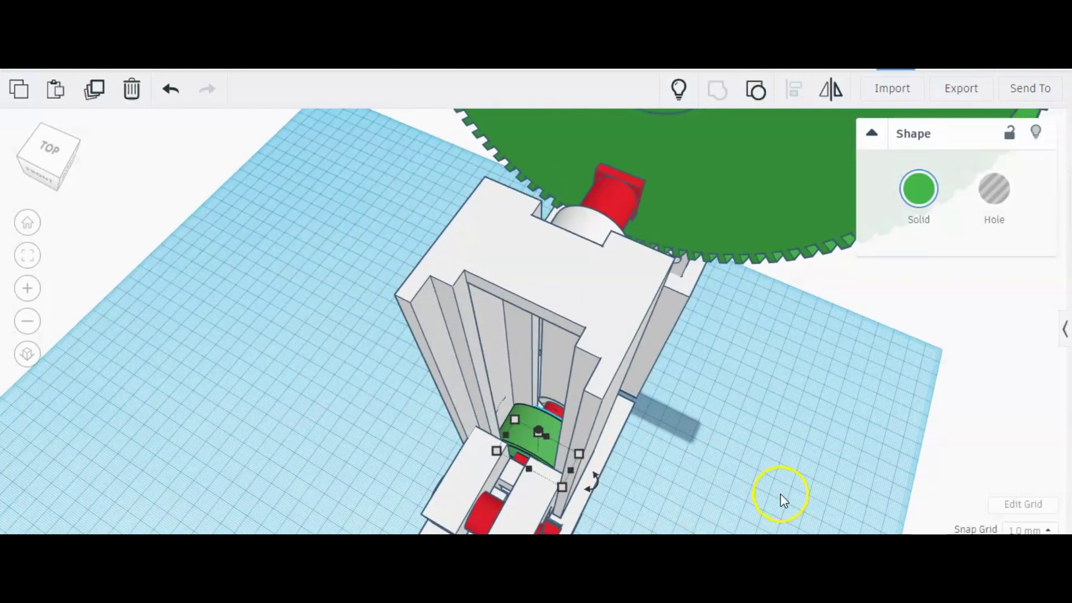
right_click_drag(783, 501, 768, 397)
left_click(768, 397)
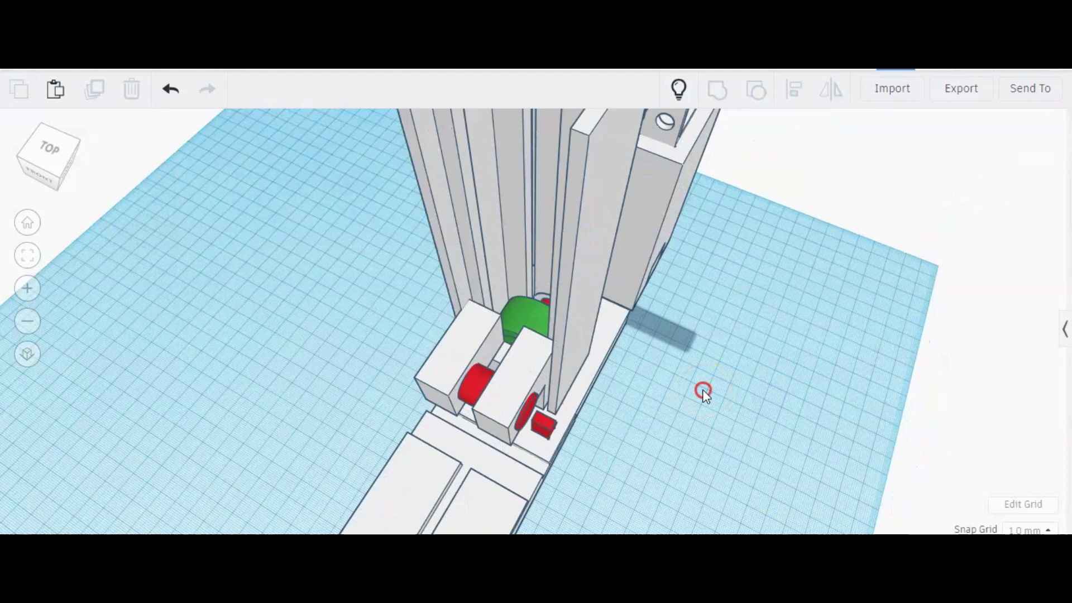
right_click_drag(702, 389, 629, 358)
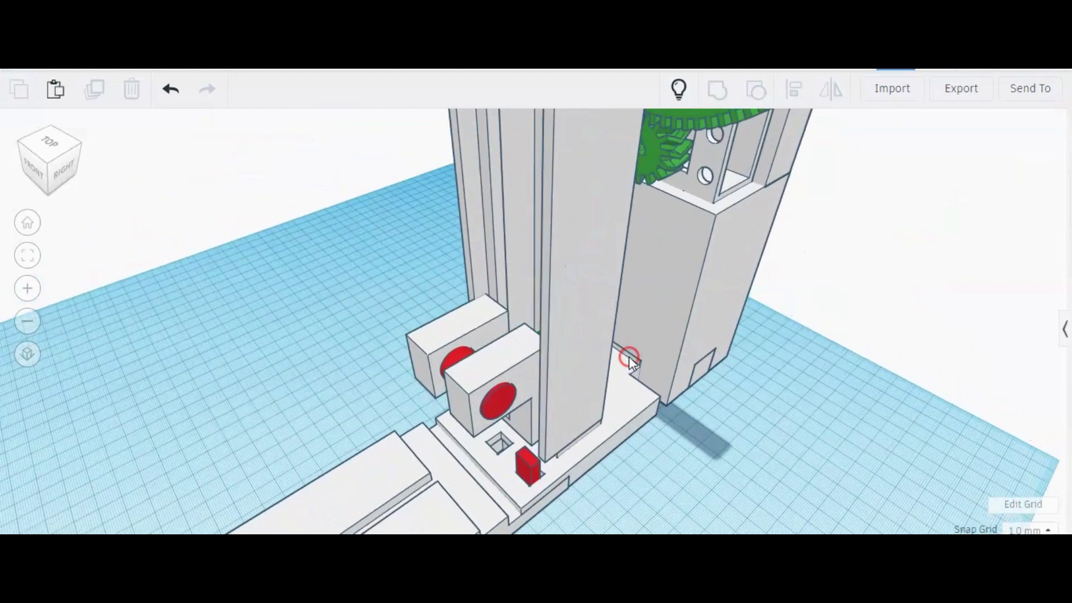
left_click(510, 367)
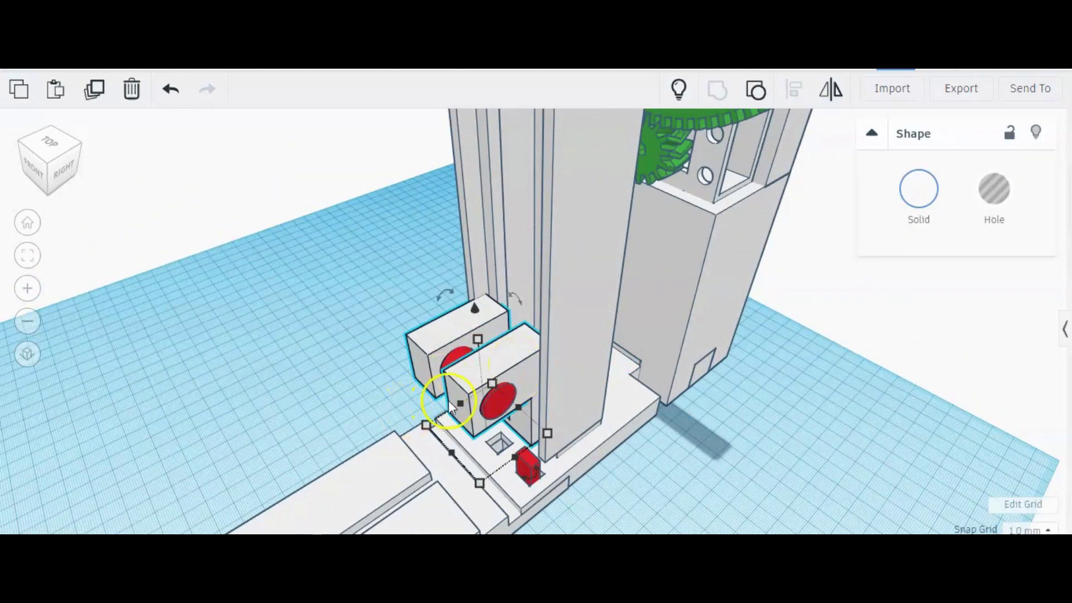
scroll(449, 400, "down", 6)
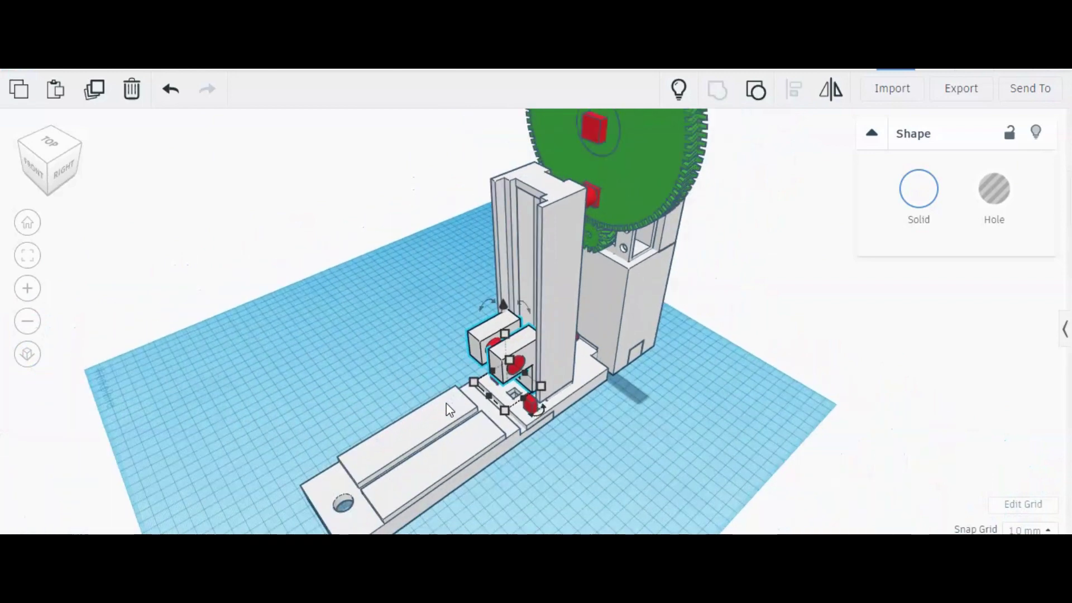
scroll(450, 410, "down", 2)
right_click(375, 474)
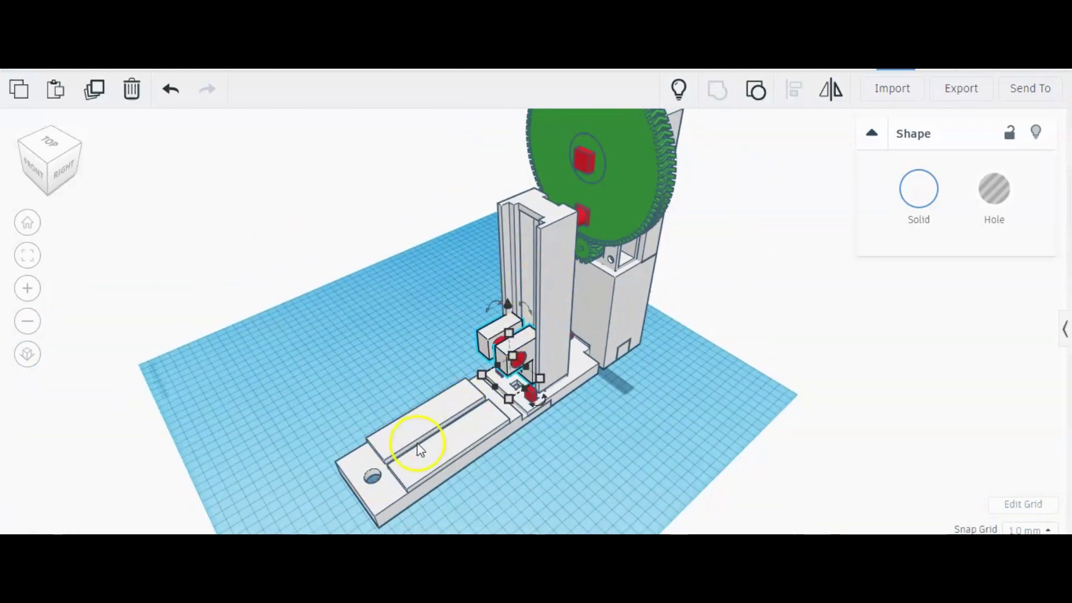
left_click(568, 460)
right_click_drag(568, 460, 463, 460)
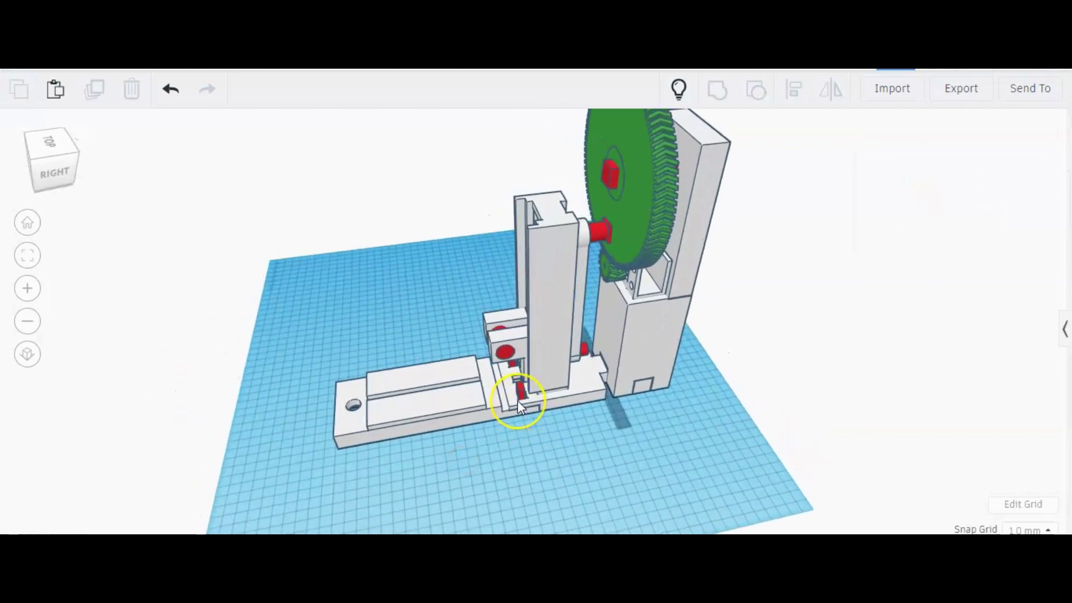
Delete the two red pins from the square holes in the base in front of the tower.
scroll(517, 401, "up", 2)
scroll(518, 400, "up", 5)
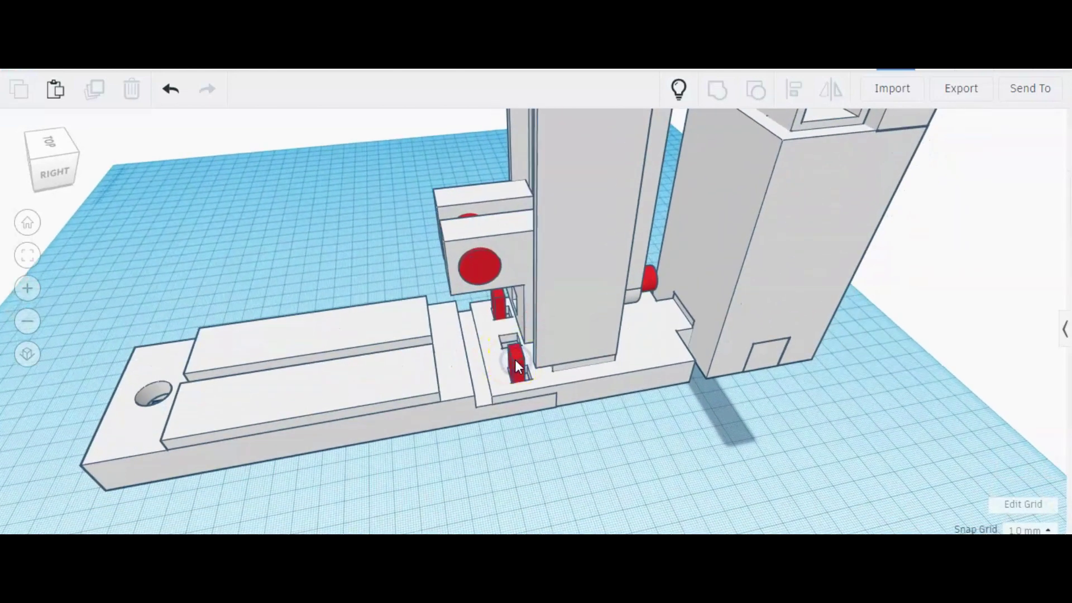
left_click(502, 304)
left_click_drag(504, 302, 486, 173)
left_click_drag(515, 240, 310, 253)
key("Delete")
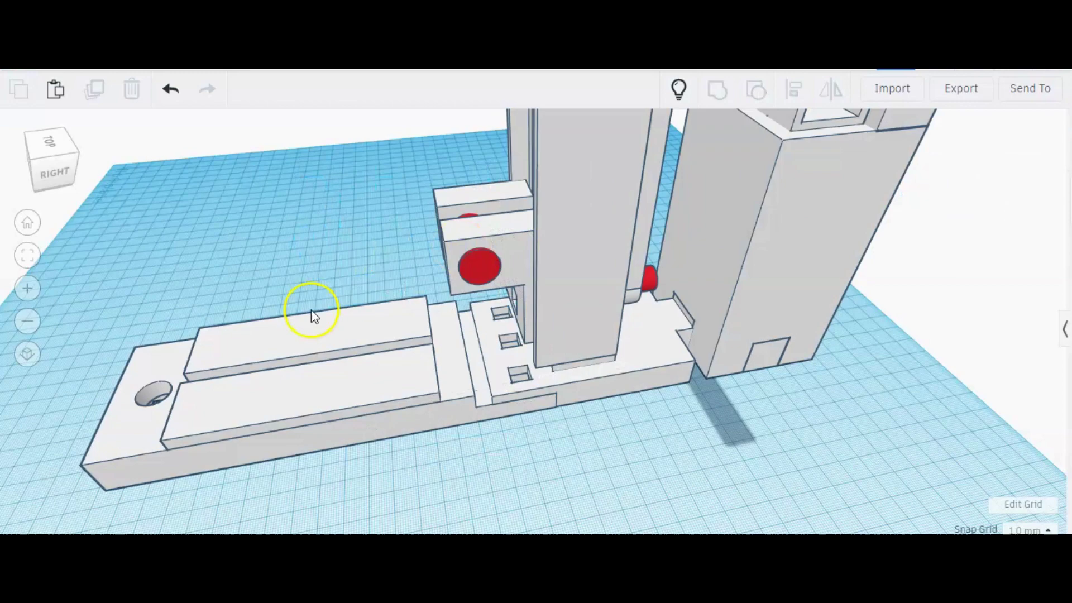
Pull the long base section with two raised strips away from the tower and delete it.
left_click(446, 358)
right_click_drag(313, 315, 505, 335)
scroll(420, 444, "down", 3)
left_click_drag(403, 438, 279, 361)
key("Delete")
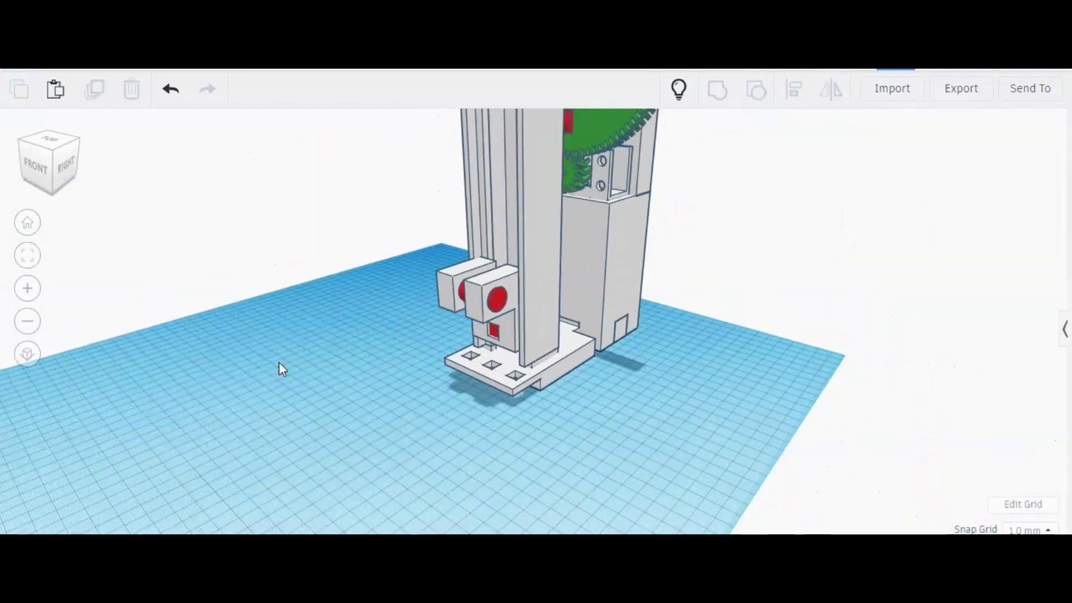
Move the tall slotted tower off the base and delete it.
right_click_drag(564, 375, 572, 252)
left_click(564, 248)
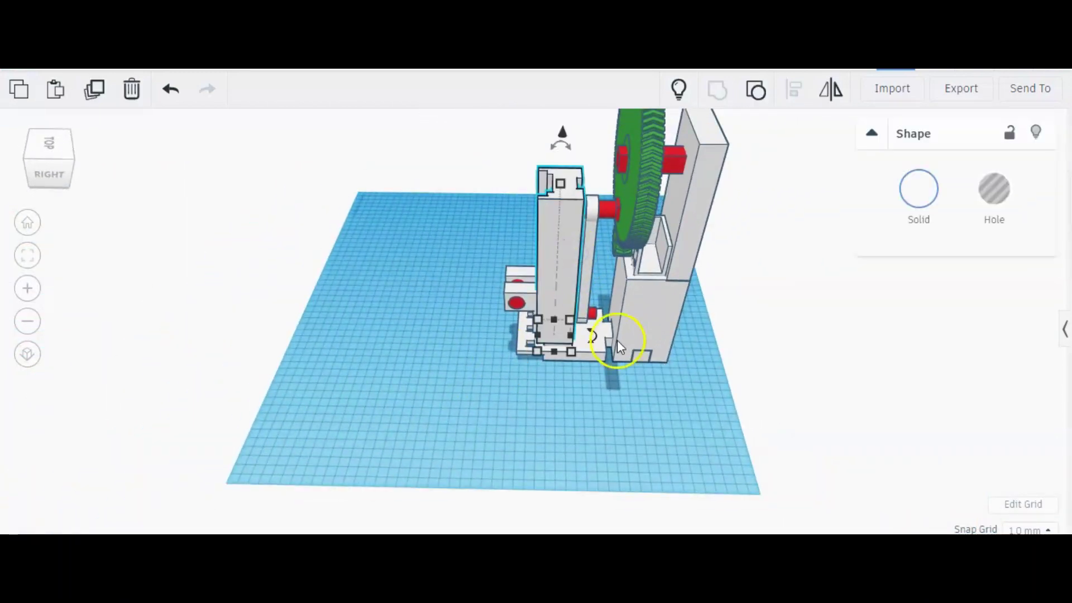
left_click_drag(559, 244, 406, 199)
key("Delete")
Pull out and delete the red cylinder through the two-pronged white block, and delete the block as well.
right_click_drag(379, 257, 632, 396)
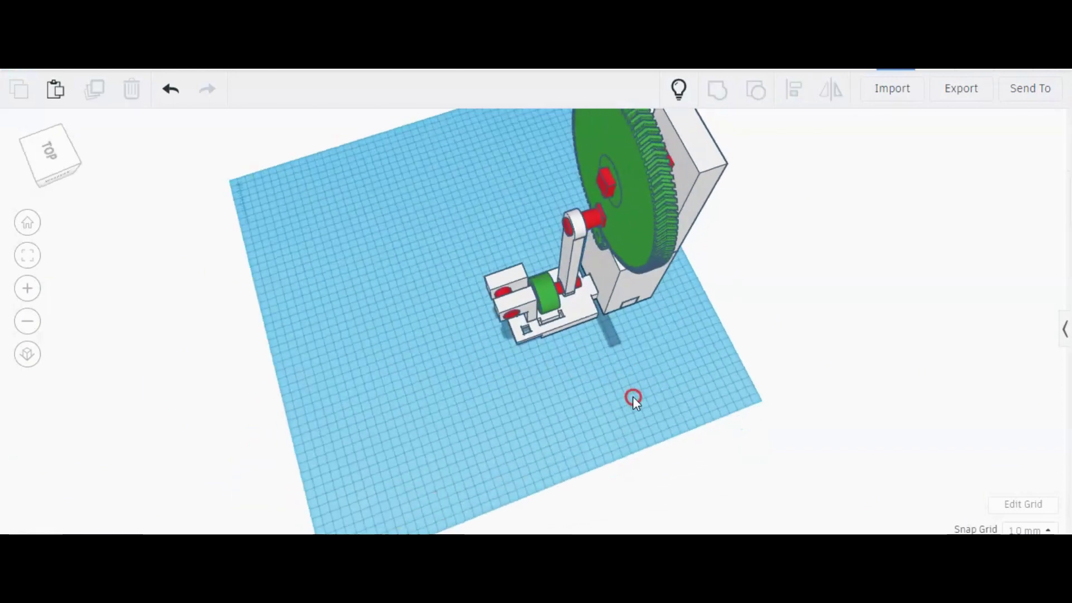
scroll(631, 397, "up", 3)
left_click(494, 310)
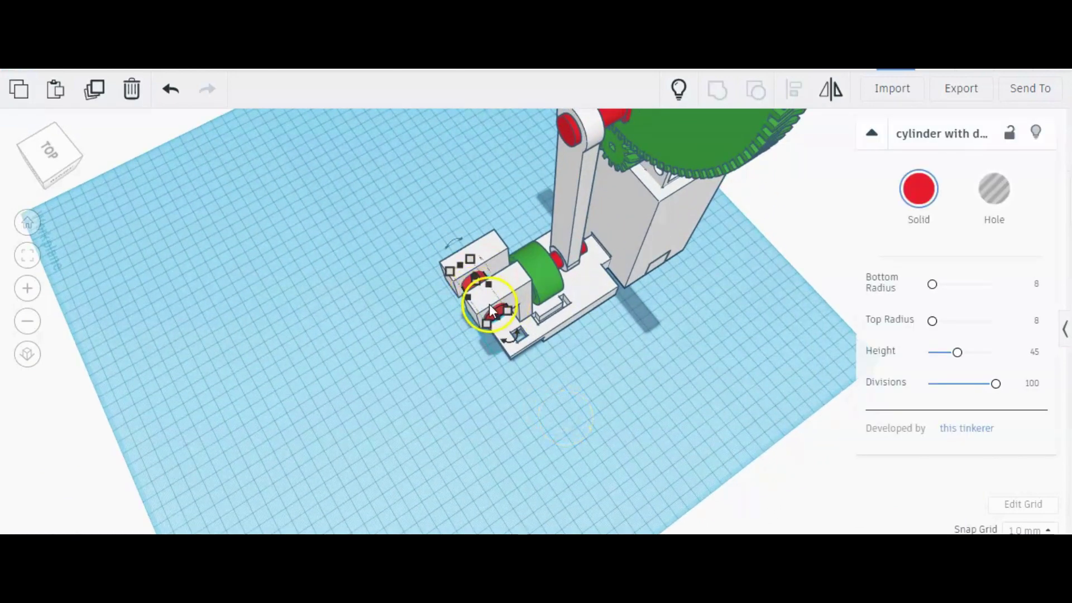
left_click_drag(489, 304, 303, 335)
key("Delete")
right_click_drag(366, 337, 716, 237)
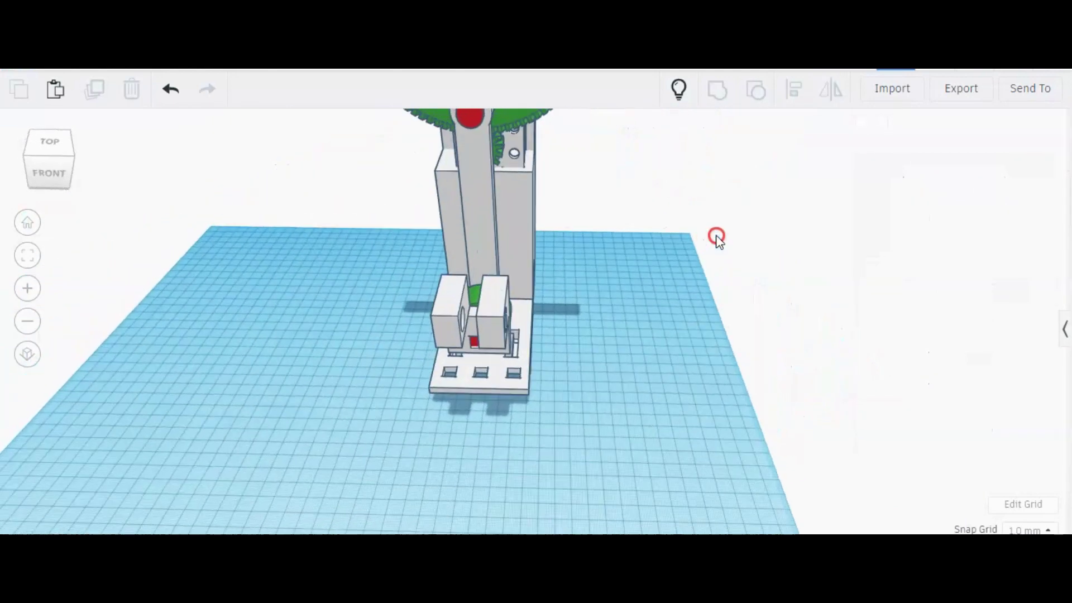
left_click_drag(492, 312, 242, 380)
key("Delete")
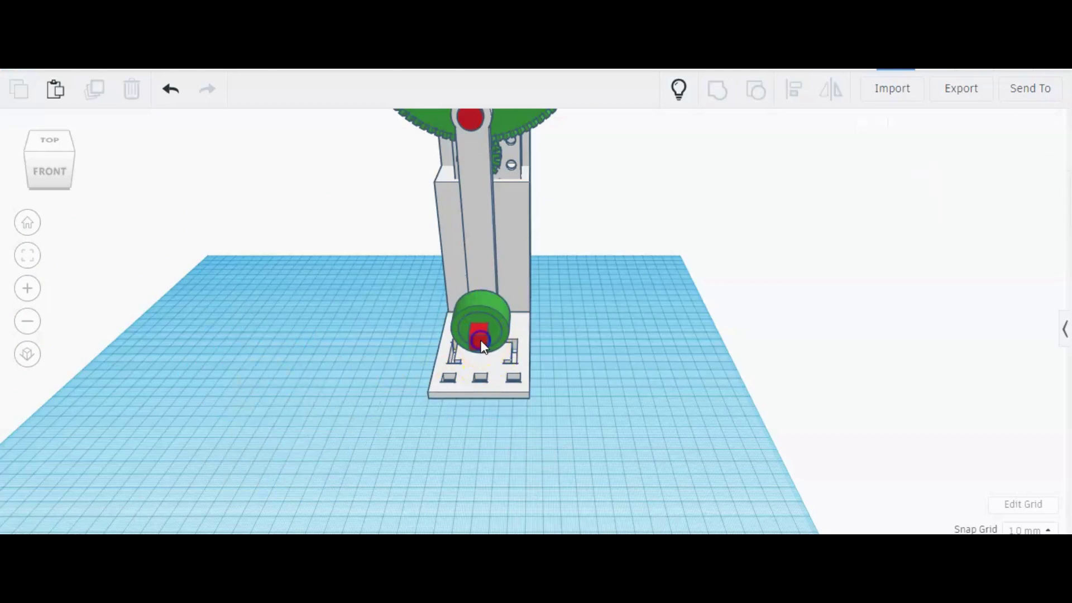
Take the red shaft out of the green cylinder above the base plate, and delete both the shaft and the green cylinder.
left_click(481, 342)
right_click_drag(481, 342, 236, 357)
left_click_drag(535, 308, 384, 317)
key("Delete")
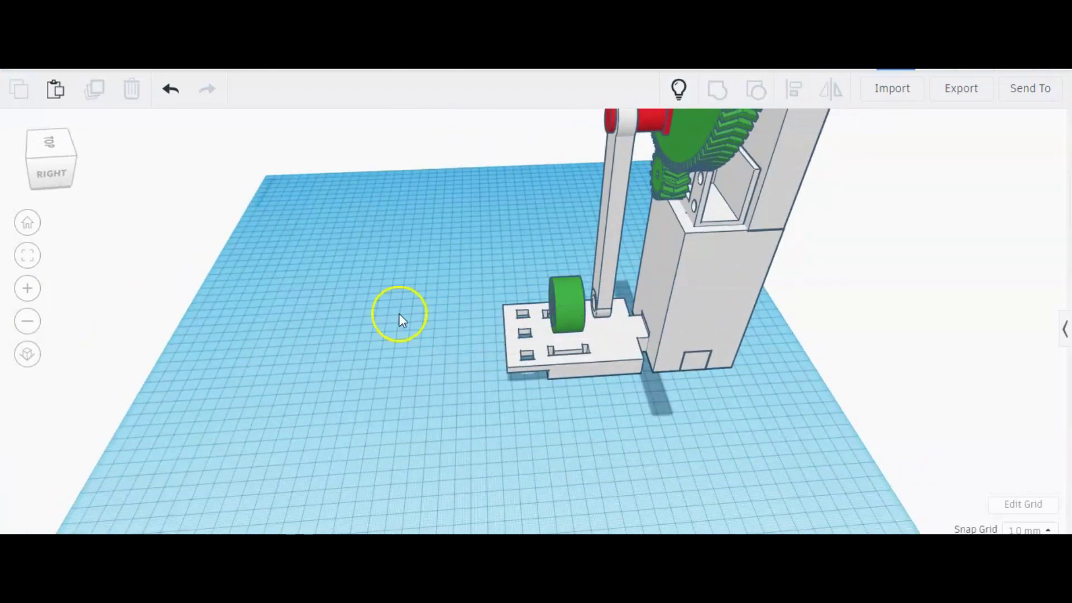
left_click_drag(567, 305, 407, 280)
key("Delete")
Remove the thin white link and the red pin that connects it to the large green gear.
right_click_drag(403, 282, 561, 217)
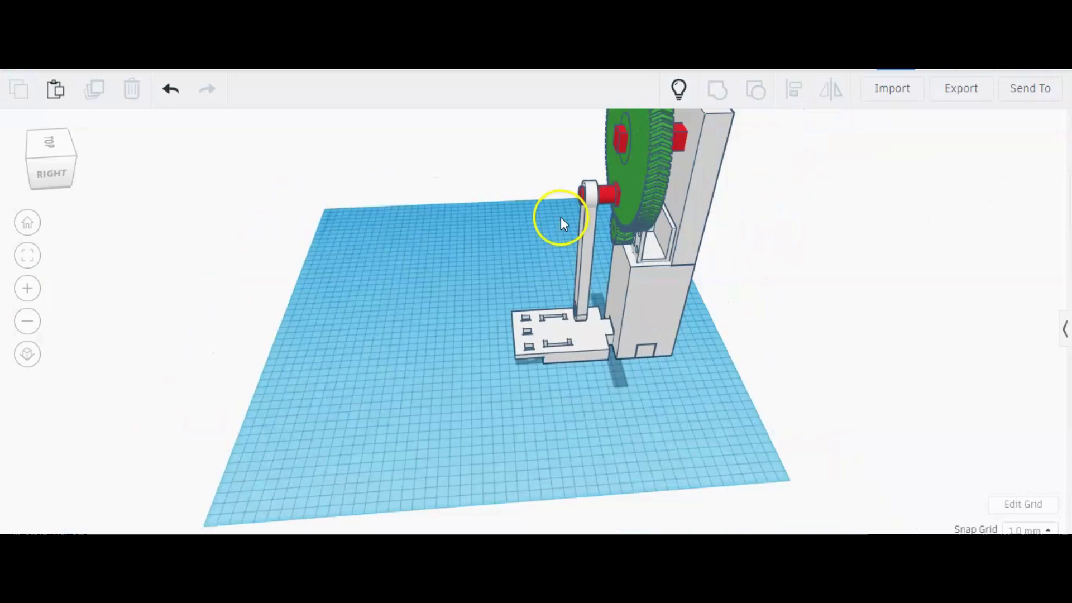
left_click_drag(586, 233, 435, 225)
key("Delete")
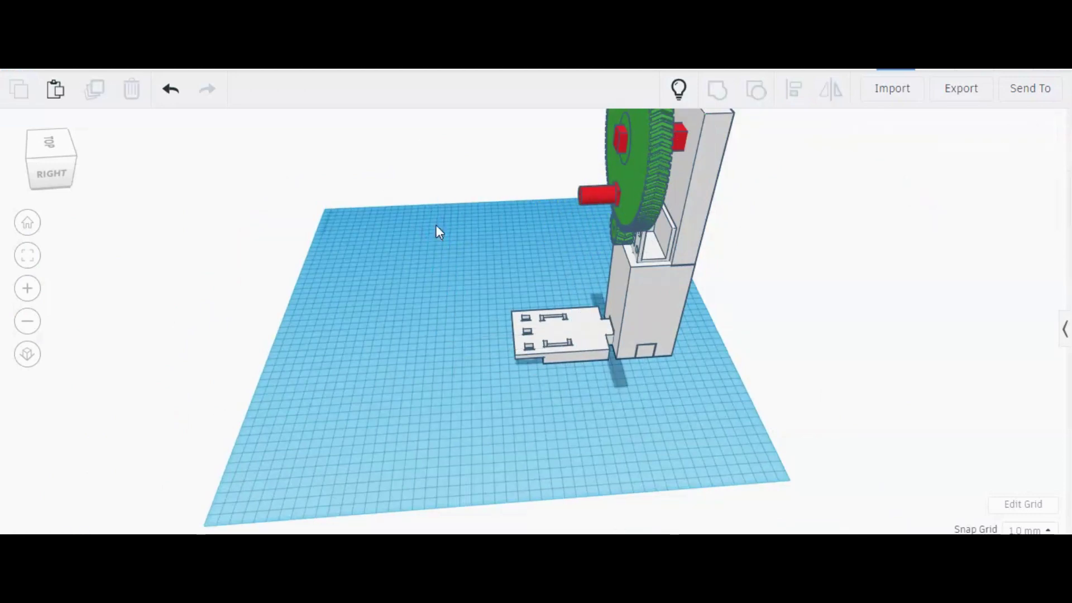
left_click(601, 208)
key("Delete")
Pull the base plate with square holes away from the rear block and delete it.
right_click_drag(435, 208, 558, 323)
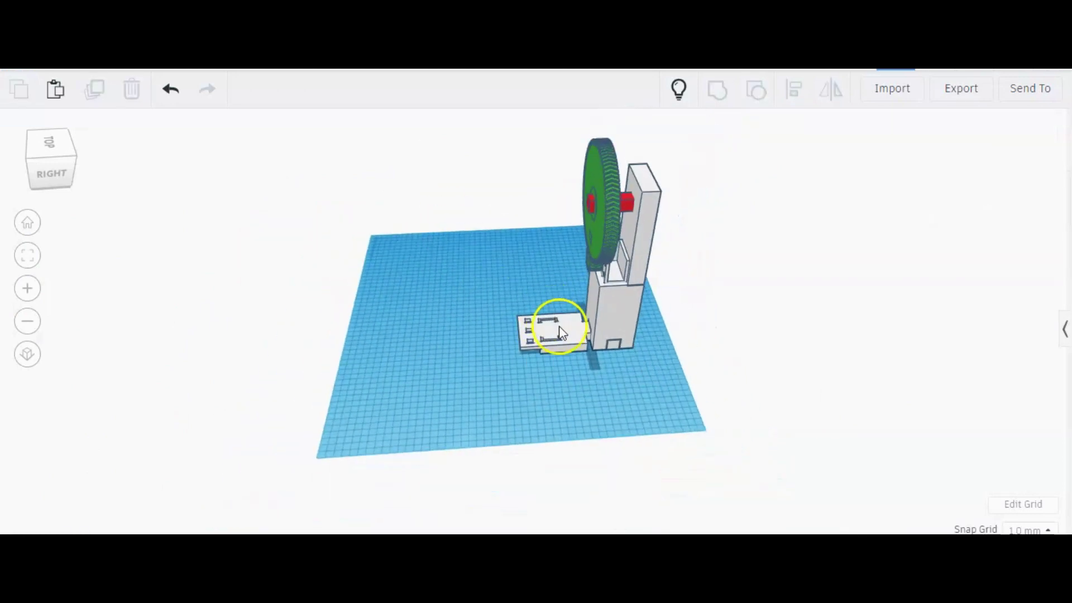
left_click(550, 333)
left_click_drag(550, 334, 343, 351)
key("Delete")
Remove the small green gear and the large green gear from the mechanism.
scroll(533, 351, "up", 3)
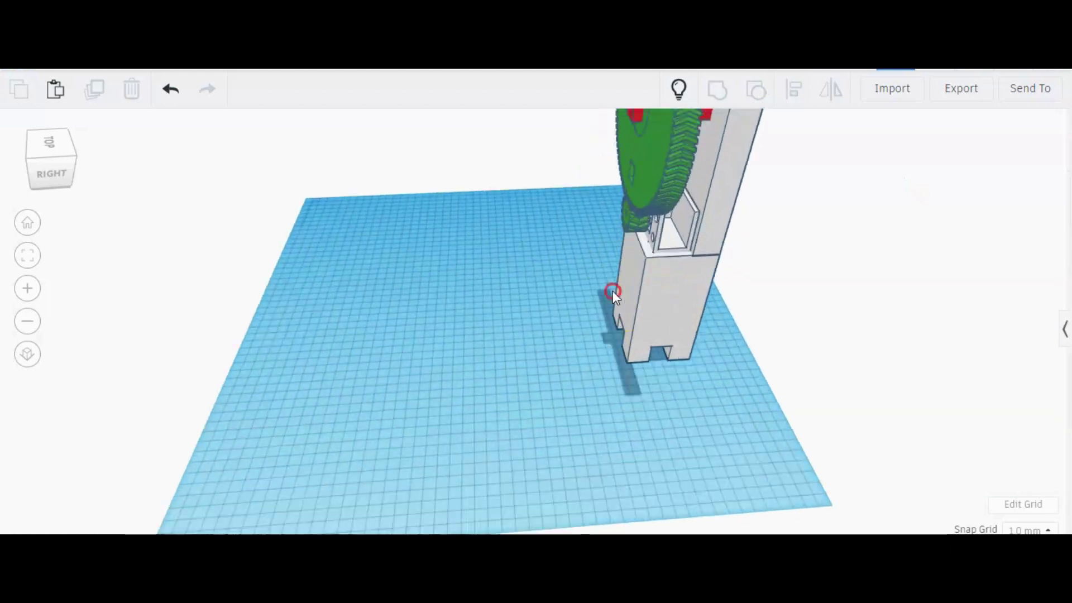
right_click_drag(612, 291, 315, 365, "shift")
left_click_drag(472, 366, 383, 367)
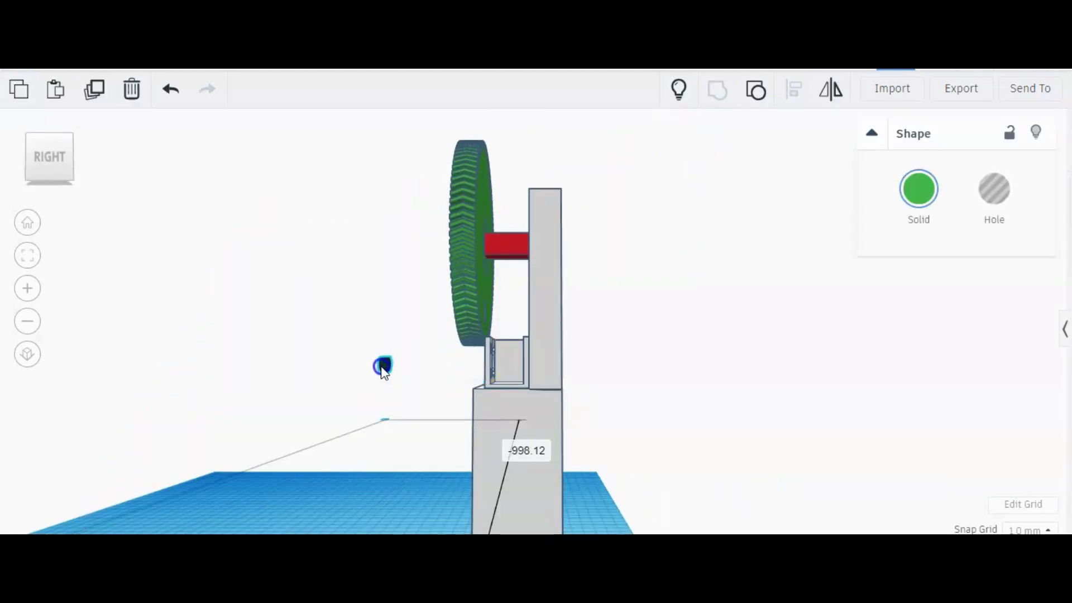
right_click_drag(383, 367, 414, 407)
key("Delete")
left_click(493, 323)
left_click_drag(493, 322, 397, 359)
key("Delete")
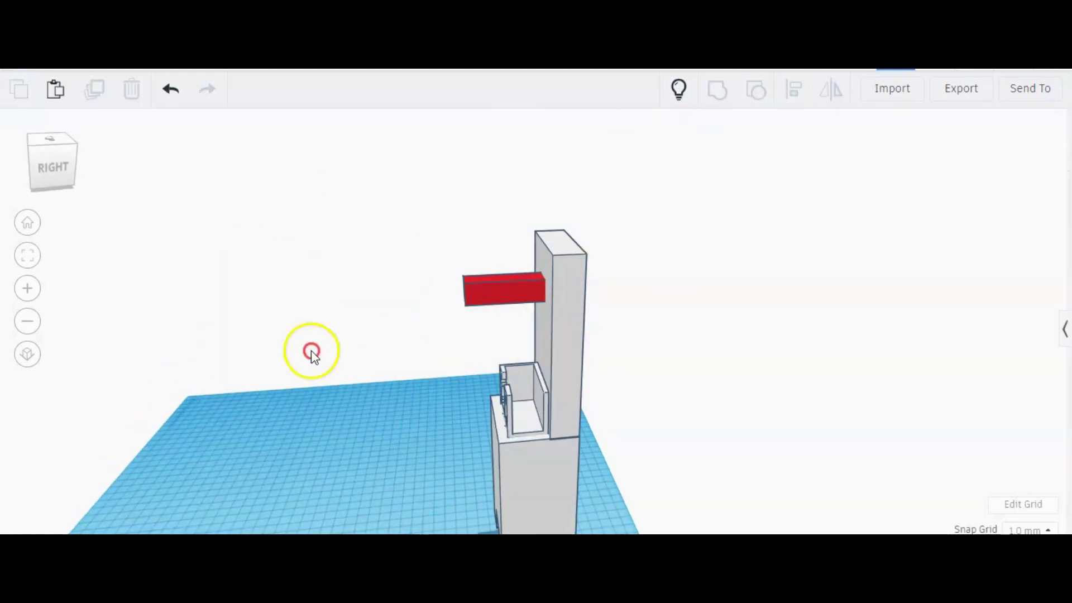
Pull the red square shaft out of the tall upright on the rear block and delete it.
right_click_drag(311, 352, 233, 366)
left_click(450, 287)
left_click_drag(451, 286, 346, 296)
key("Delete")
Lift the tall upright and the bracket with round holes out of the rear block and delete both.
right_click_drag(346, 296, 414, 323)
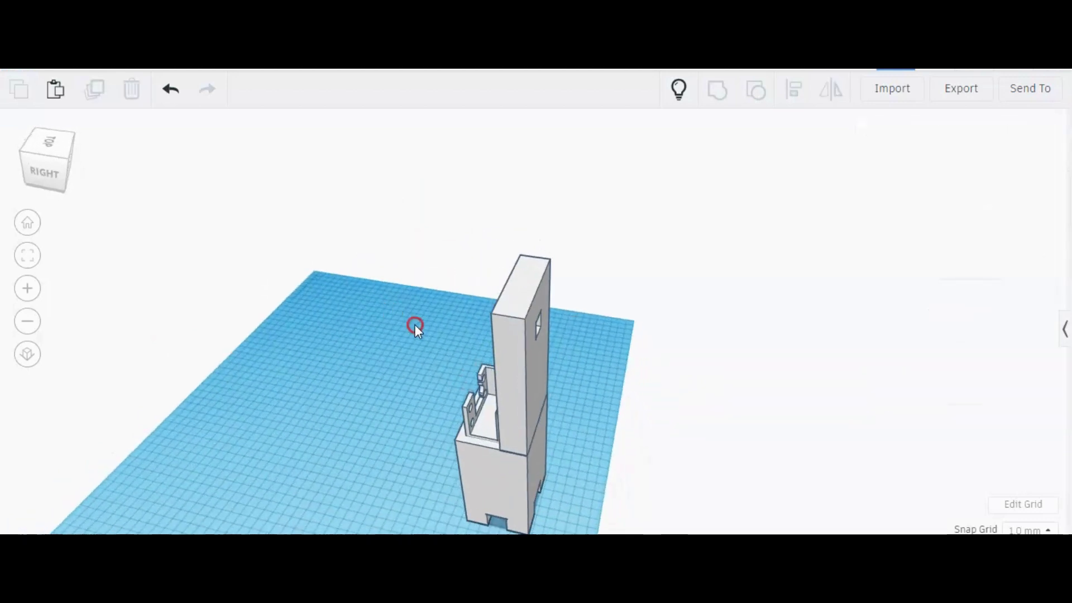
left_click_drag(536, 384, 572, 341)
right_click_drag(571, 340, 477, 320)
key("Delete")
left_click(480, 390)
left_click_drag(480, 389, 348, 362)
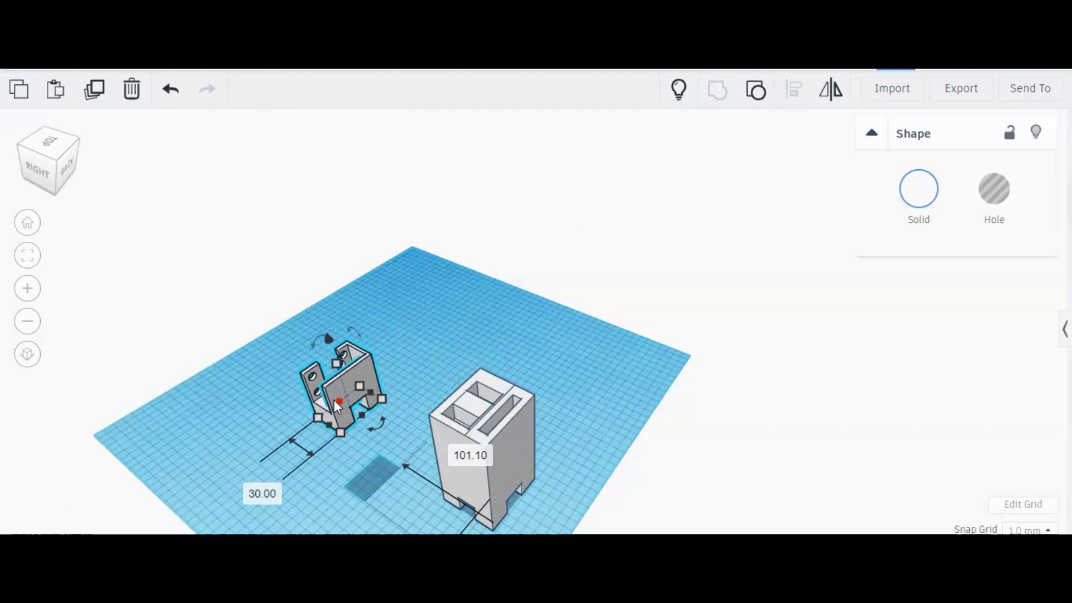
key("Delete")
Restore the deleted bracket and tall upright and set both back in the slots of the rear block.
right_click_drag(337, 406, 485, 441)
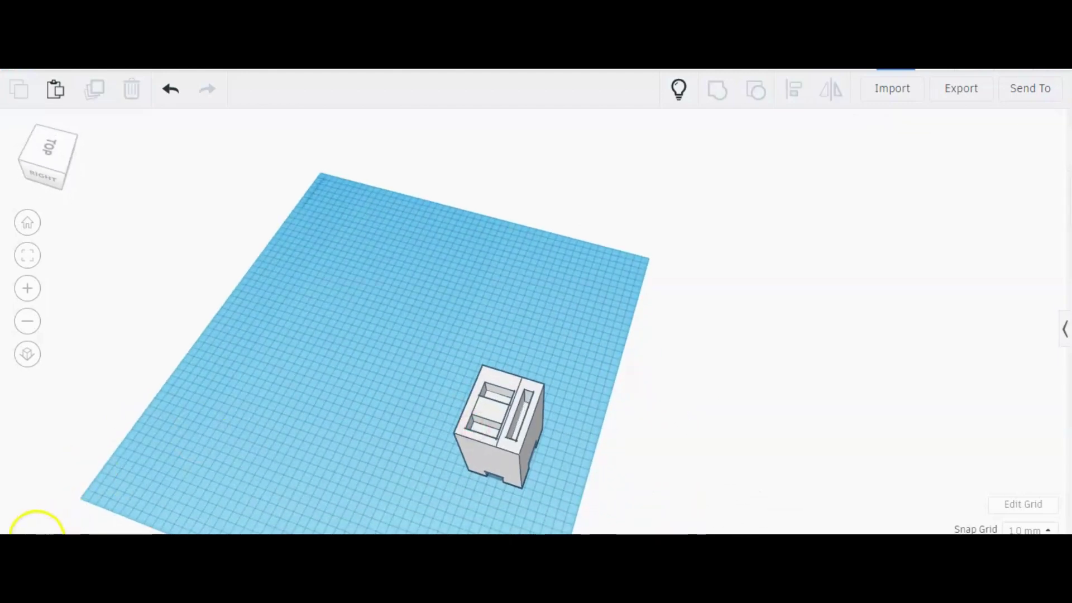
right_click_drag(89, 470, 413, 395)
key("ctrl+z")
Put the red square shaft back into the tall upright and mount the large green gear on it.
key("ctrl+z")
key("ctrl+z")
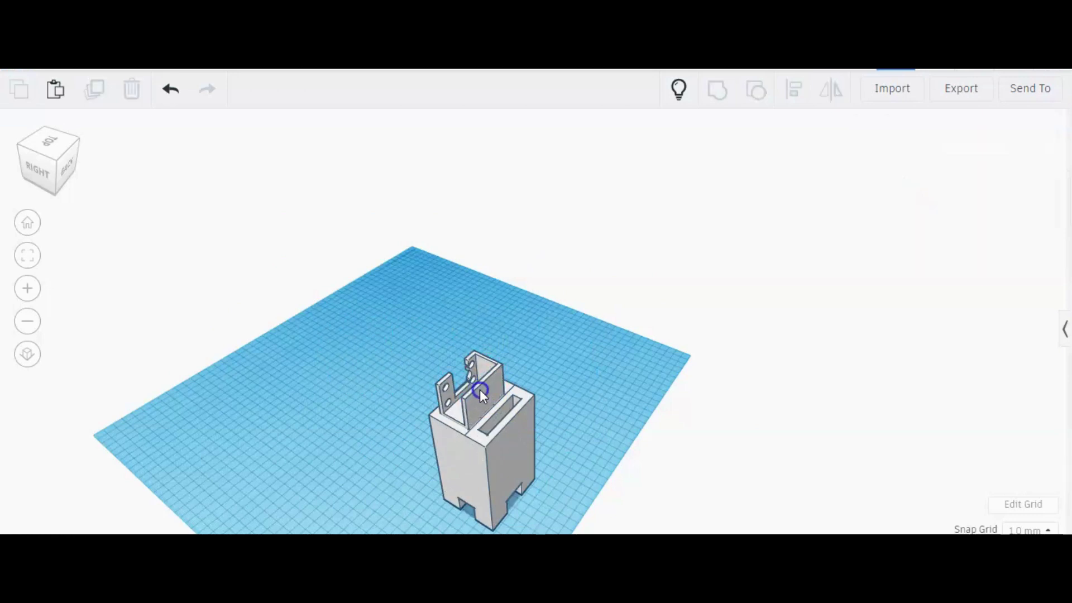
right_click_drag(478, 319, 539, 380)
left_click_drag(565, 362, 515, 388)
key("Escape")
right_click_drag(514, 389, 346, 296)
key("ctrl+z")
left_click_drag(346, 296, 437, 287)
key("Escape")
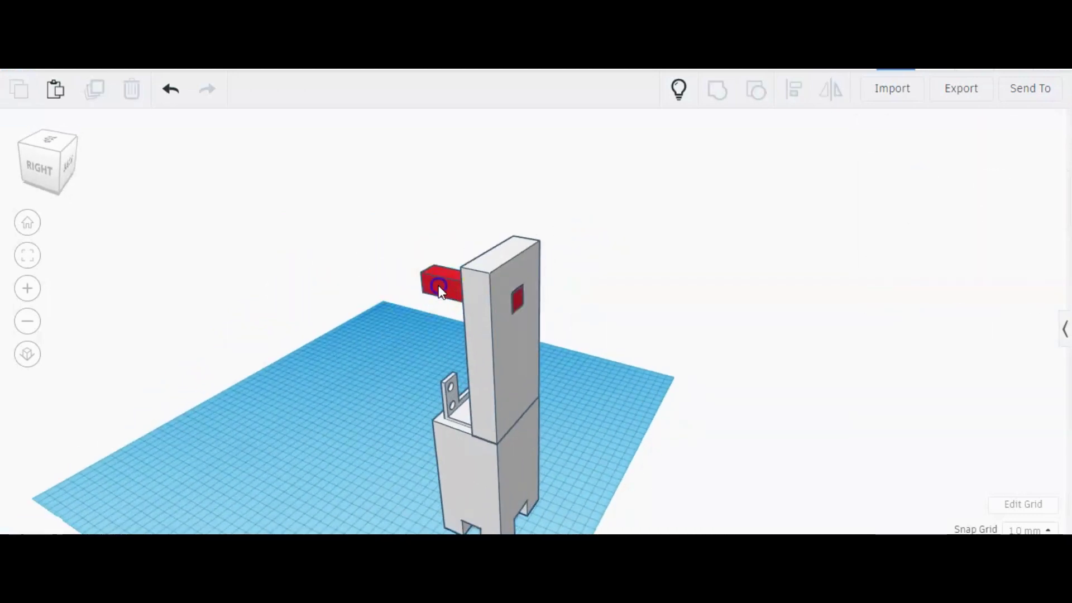
right_click_drag(232, 367, 370, 358)
key("ctrl+z")
left_click_drag(370, 357, 473, 332)
key("Escape")
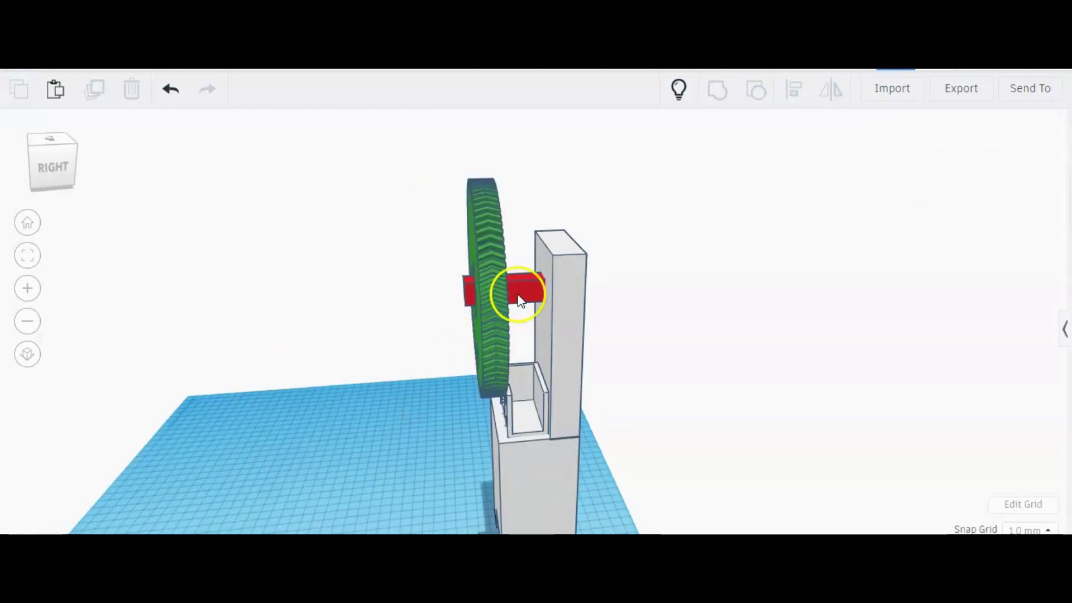
Bring back the small green gear and place it at the bracket below the large green gear.
key("ctrl+v")
right_click_drag(414, 408, 391, 368)
left_click_drag(311, 212, 467, 361)
left_click(464, 364)
right_click_drag(464, 363, 633, 327)
Bring back the base plate with square holes and fit it against the rear block.
scroll(631, 327, "down", 2)
key("ctrl+v")
left_click_drag(343, 347, 565, 337)
left_click(495, 279)
Put the red pin back on the large green gear and hang the thin white link from it.
scroll(494, 279, "up", 1)
scroll(495, 279, "up", 2)
key("ctrl+v")
left_click_drag(434, 208, 593, 190)
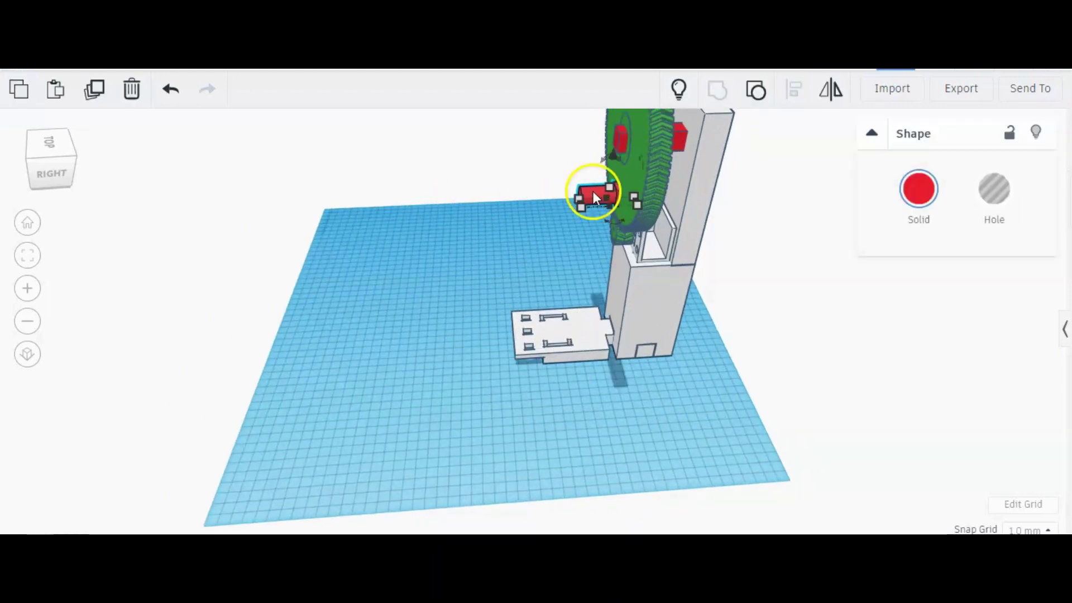
left_click(496, 198)
key("ctrl+v")
left_click_drag(436, 227, 591, 232)
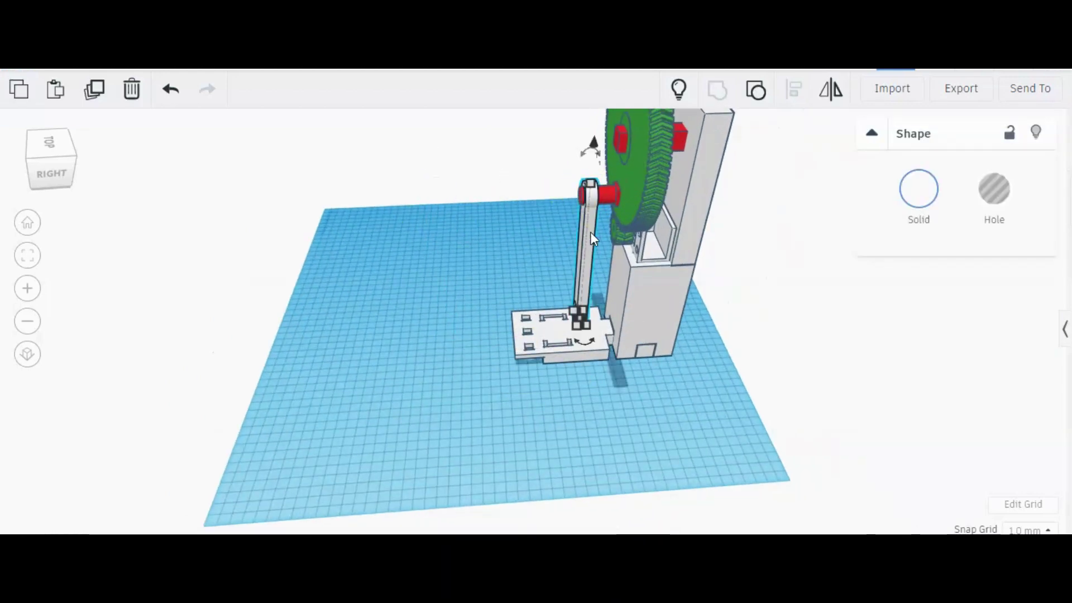
left_click(584, 227)
Place the green cylinder back above the base plate and return the red shaft to its centre.
scroll(453, 241, "up", 3)
key("ctrl+v")
left_click_drag(403, 283, 575, 302)
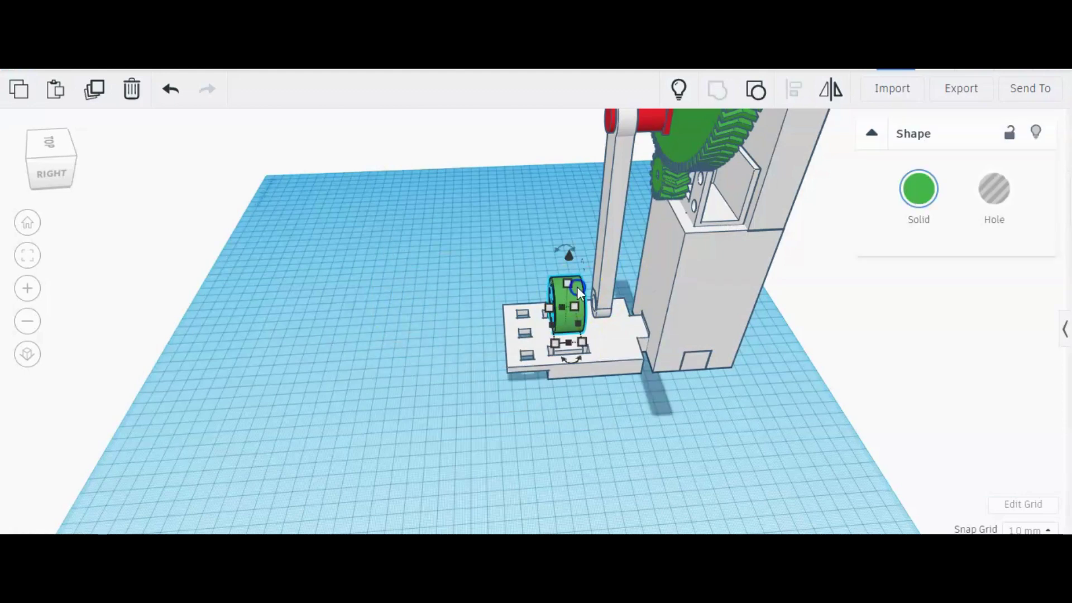
key("Escape")
key("ctrl+v")
right_click_drag(184, 363, 539, 338)
left_click(539, 338)
Return the two-pronged white block to the base plate and slide the red cylinder through its round holes.
key("ctrl+v")
left_click(294, 386)
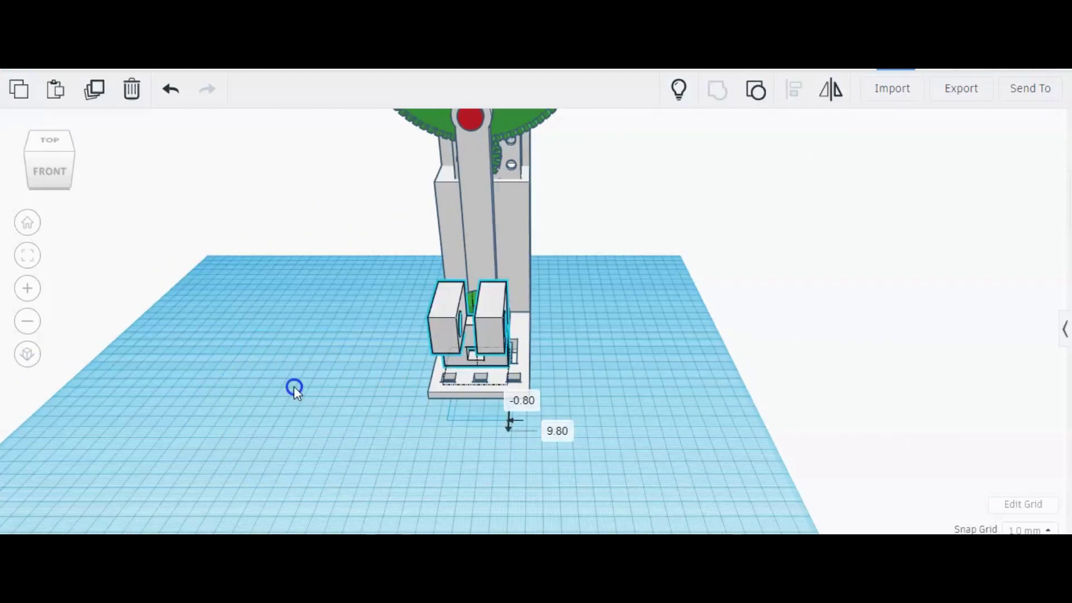
right_click_drag(717, 230, 539, 302)
right_click_drag(712, 240, 510, 284)
key("ctrl+v")
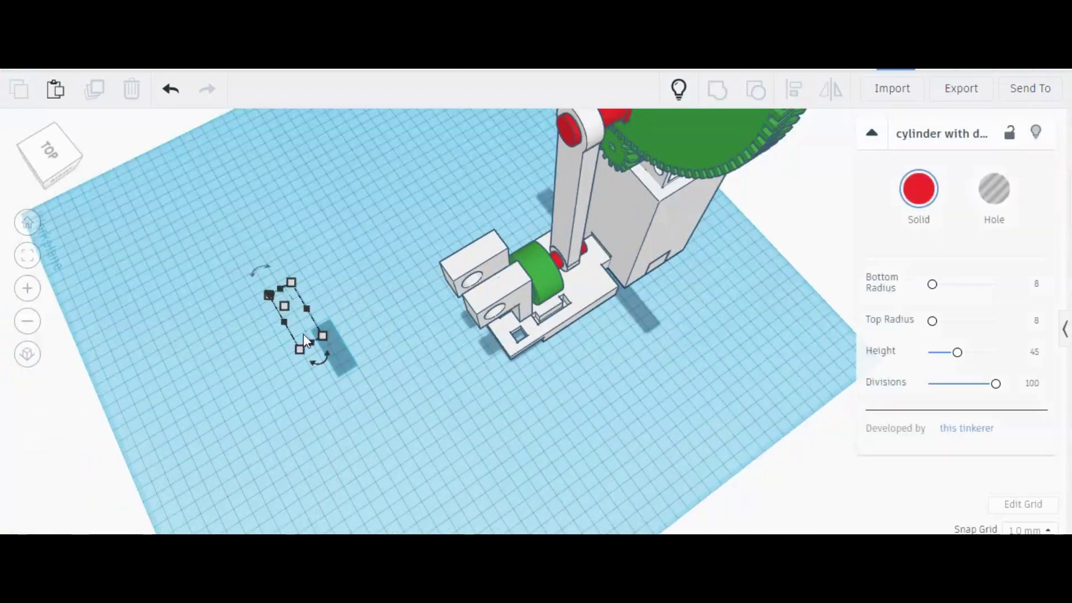
left_click_drag(303, 334, 486, 296)
left_click(565, 418)
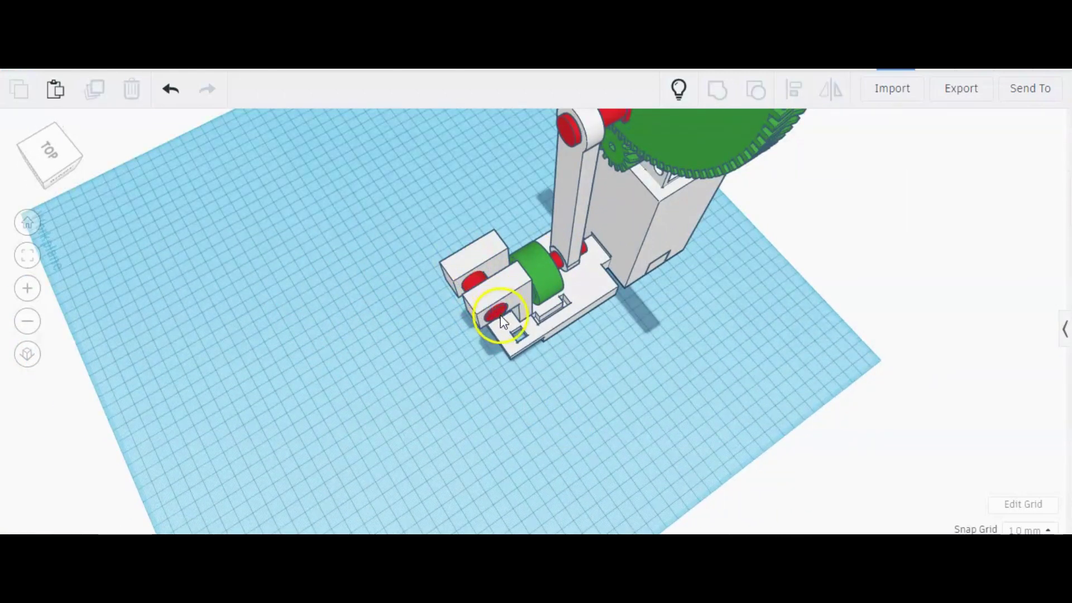
Bring back the tall slotted tower and set it over the green cylinder on the base plate.
scroll(503, 319, "down", 1)
right_click_drag(631, 396, 560, 399)
key("ctrl+v")
left_click_drag(378, 257, 561, 228)
left_click(572, 253)
Bring back the long base section with two raised strips and join it to the base plate.
scroll(564, 309, "up", 3)
right_click_drag(313, 413, 474, 391)
key("ctrl+v")
left_click_drag(279, 362, 359, 377)
scroll(447, 359, "up", 2)
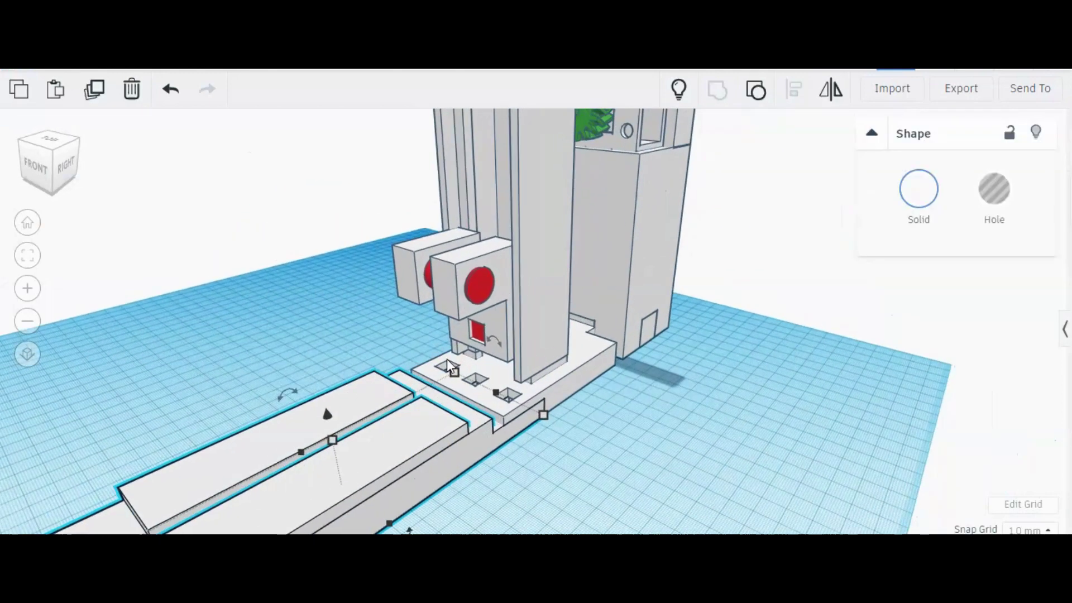
Bring back the red pins and lower them into the square holes in front of the tower.
right_click_drag(447, 359, 333, 382)
left_click(310, 252)
key("ctrl+v")
left_click_drag(494, 178, 491, 222)
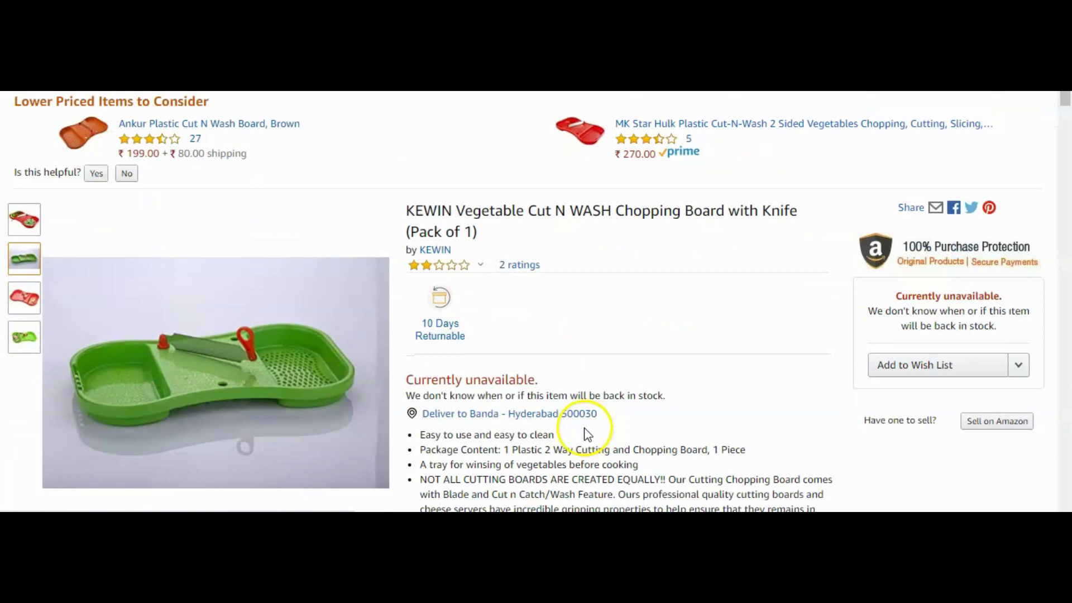
mouse_move(187, 347)
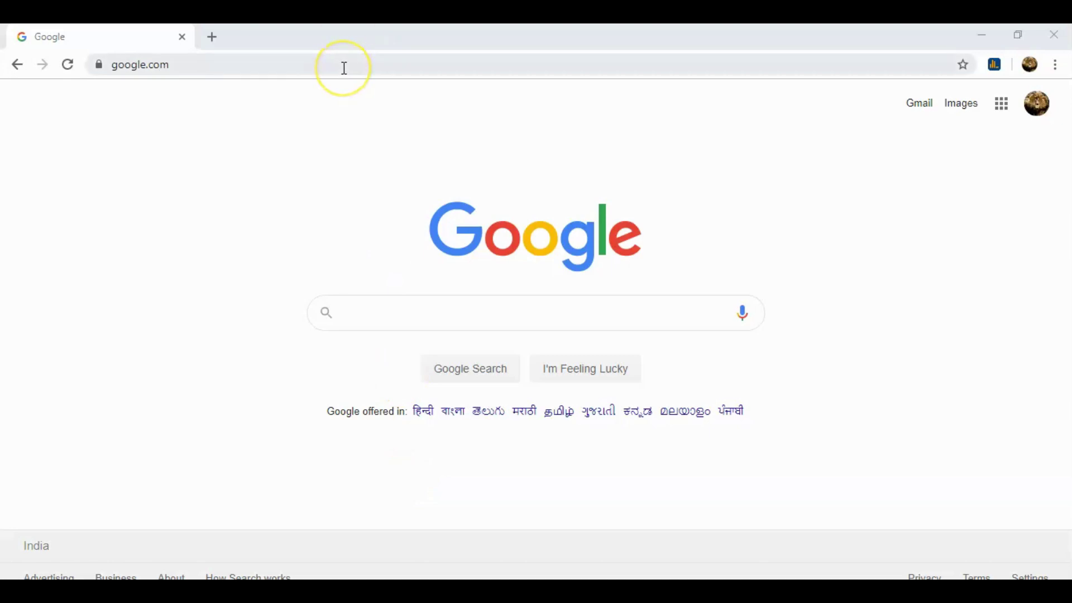
left_click(345, 68)
type("www.")
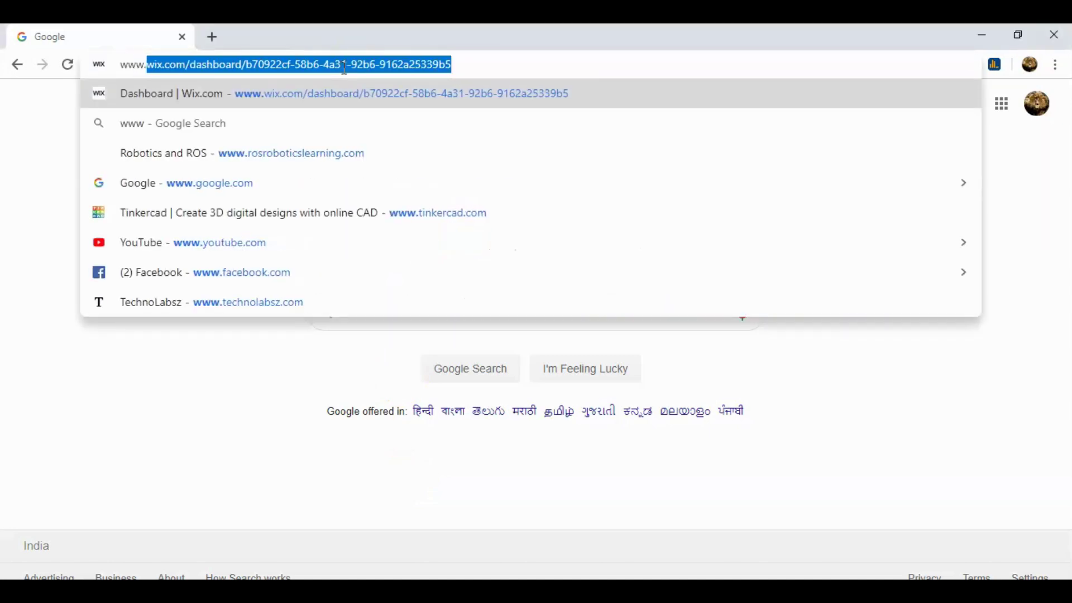
type("rosrobo")
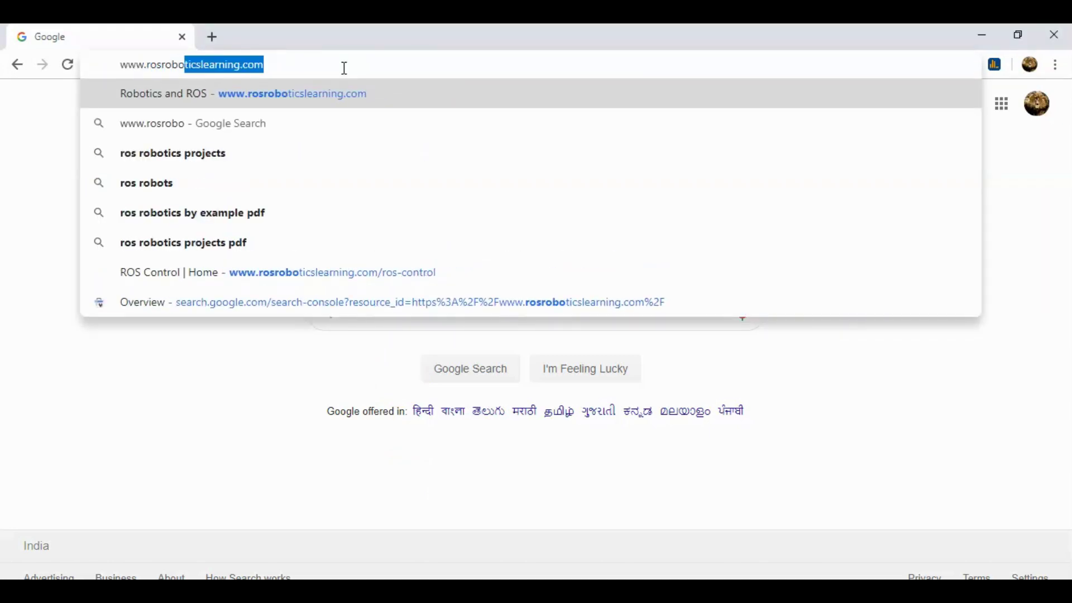
key("Return")
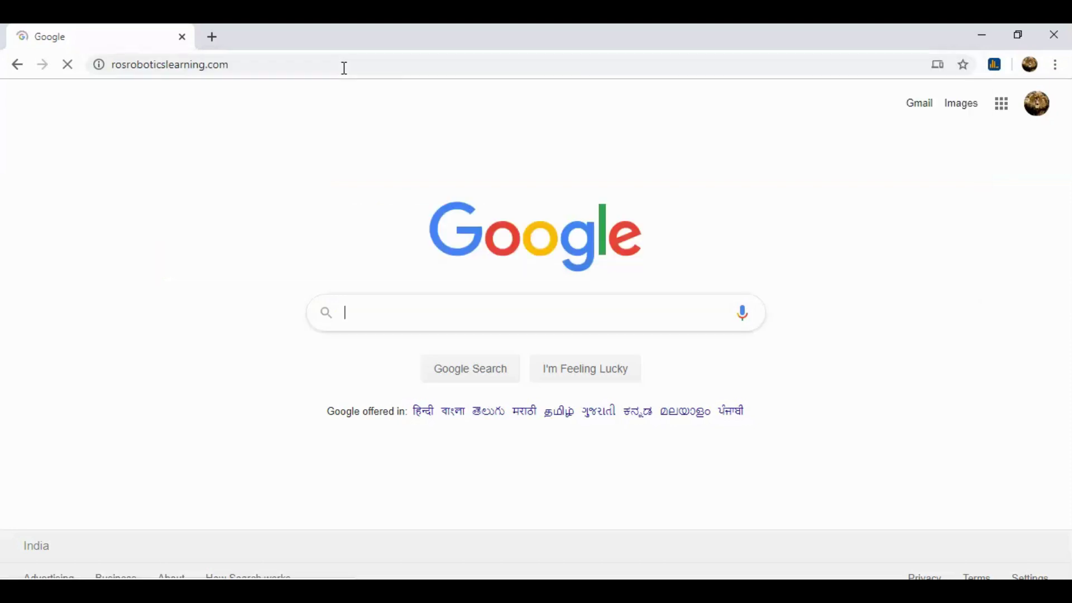